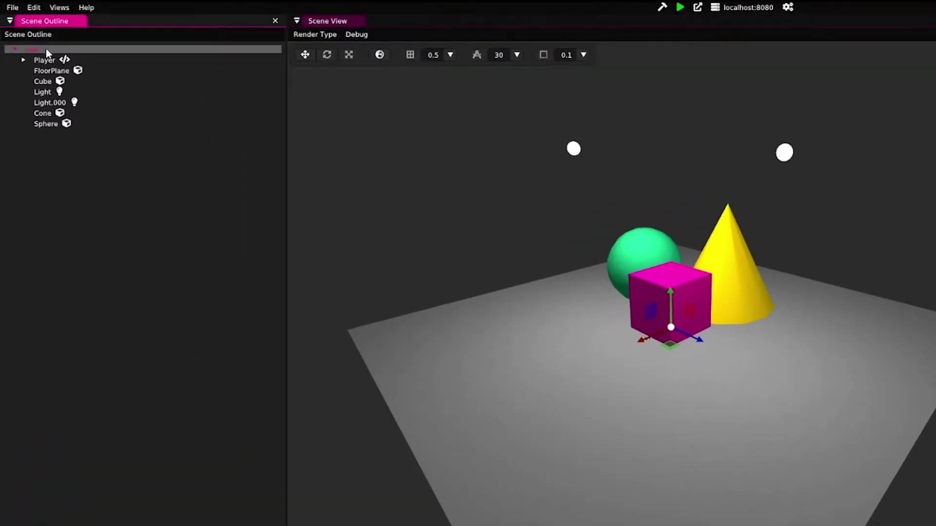
Step: Add an empty object under the scene root and name it "Floor Plane"
{"action": "right_click", "coordinate": [47, 53]}
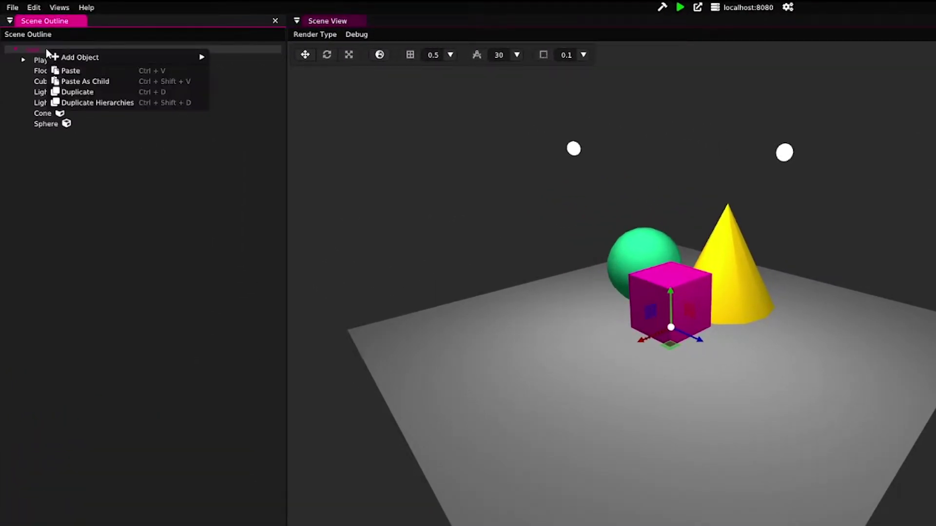
{"action": "mouse_move", "coordinate": [87, 61]}
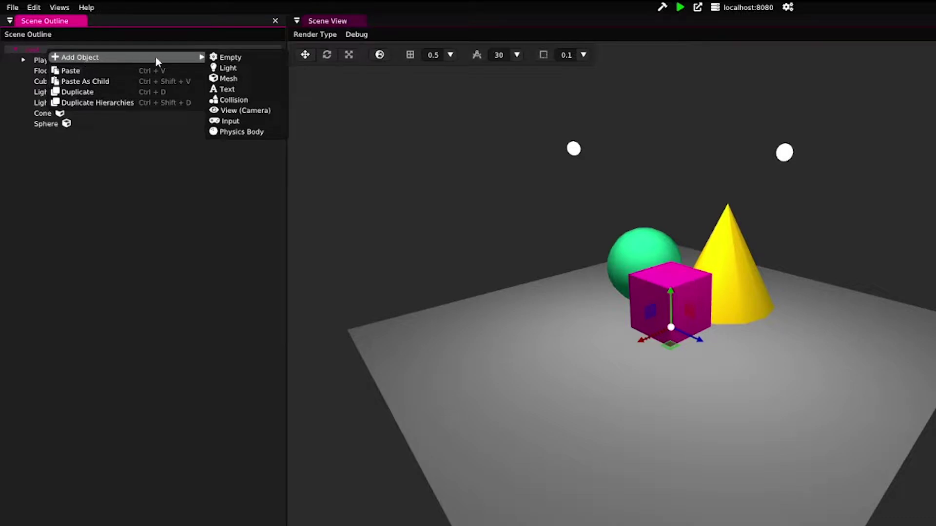
{"action": "left_click", "coordinate": [227, 57]}
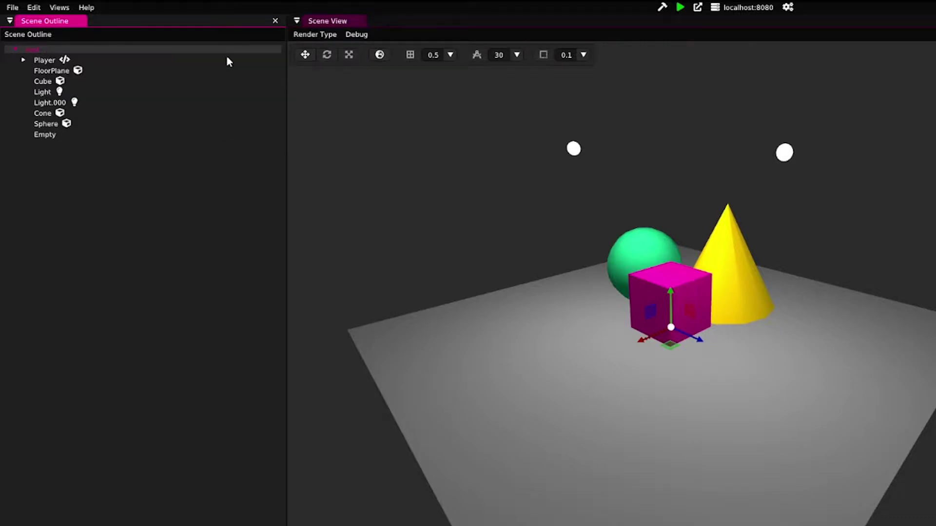
{"action": "left_click", "coordinate": [50, 136]}
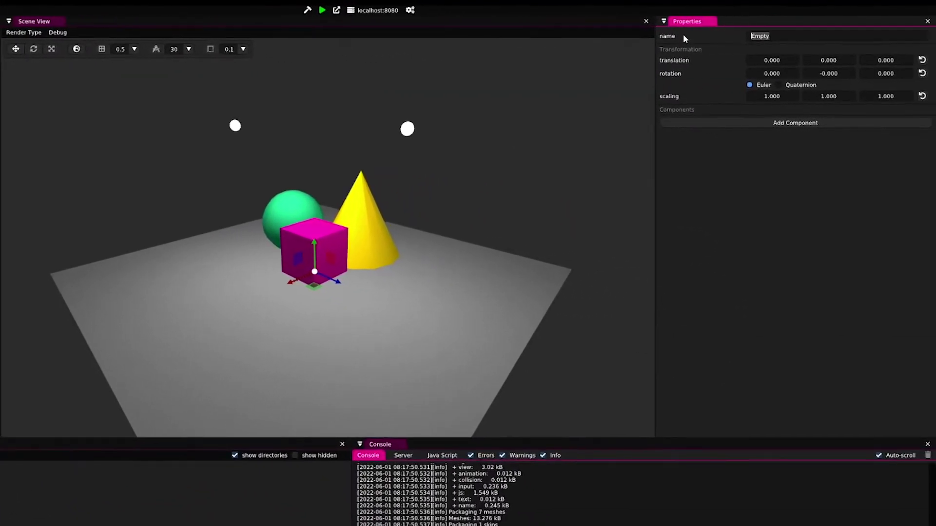
{"action": "type", "text": "Floor Plane"}
Step: Give the Floor Plane object a physx component with its shape set to plane
{"action": "left_click", "coordinate": [752, 124]}
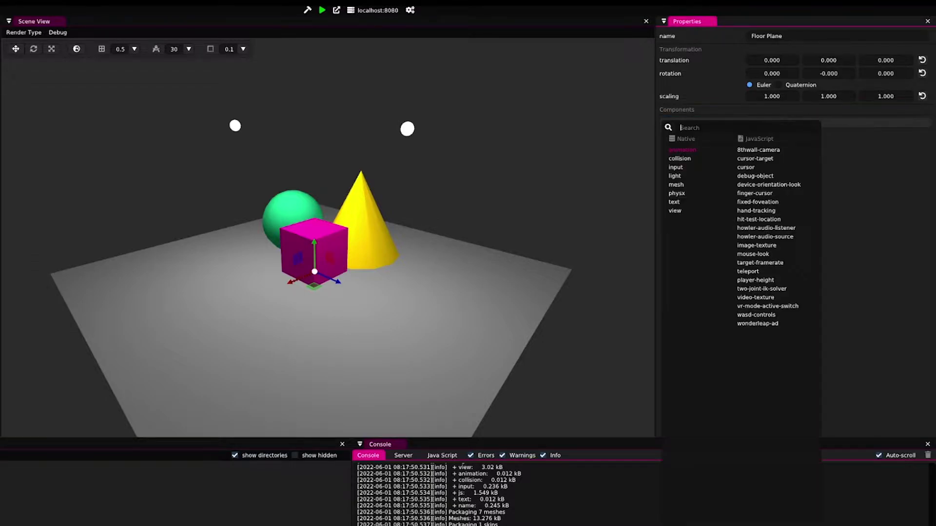
{"action": "left_click", "coordinate": [694, 193]}
{"action": "left_click", "coordinate": [893, 205]}
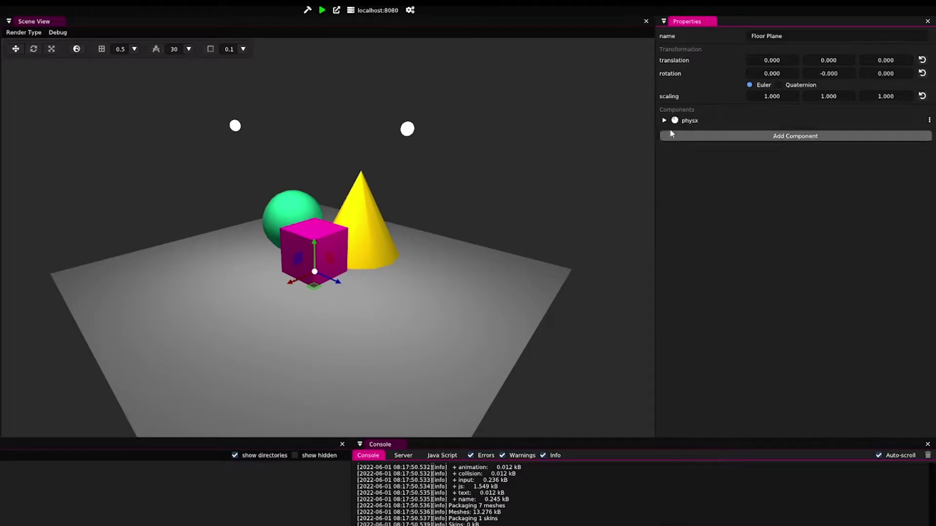
{"action": "left_click", "coordinate": [664, 121]}
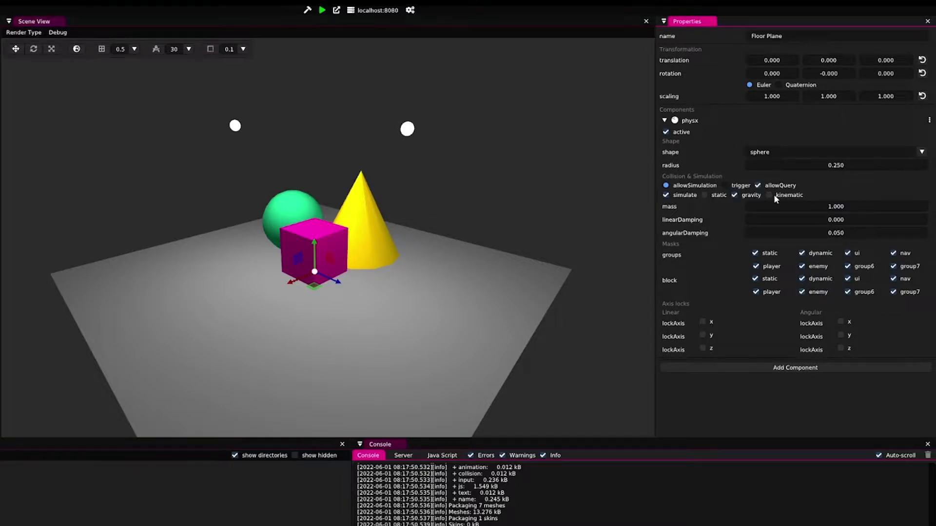
{"action": "left_click", "coordinate": [781, 152]}
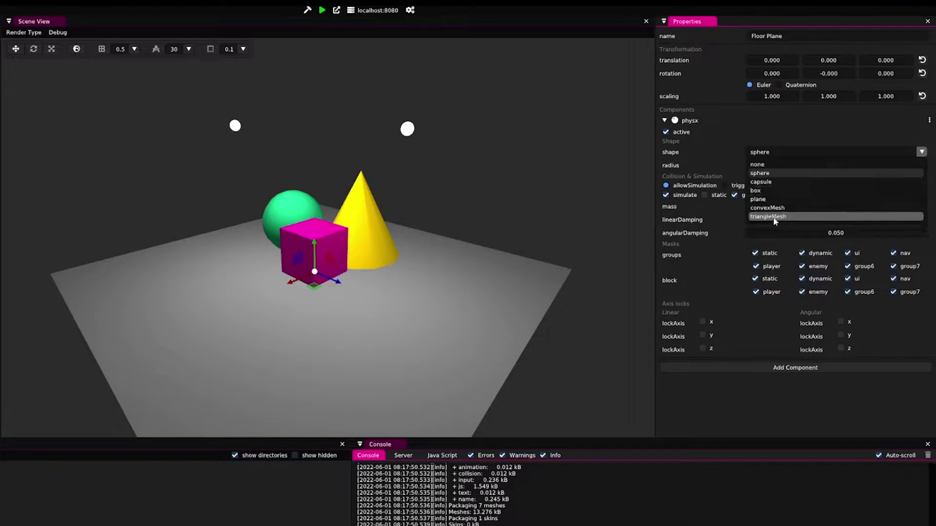
{"action": "left_click", "coordinate": [768, 200]}
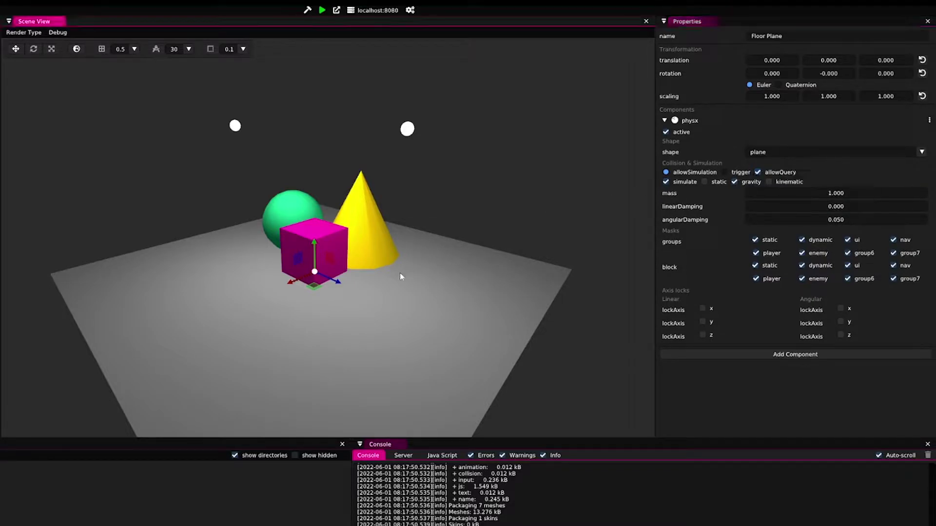
Step: Switch the PhysX Shapes debug display off and back on
{"action": "left_click", "coordinate": [58, 32]}
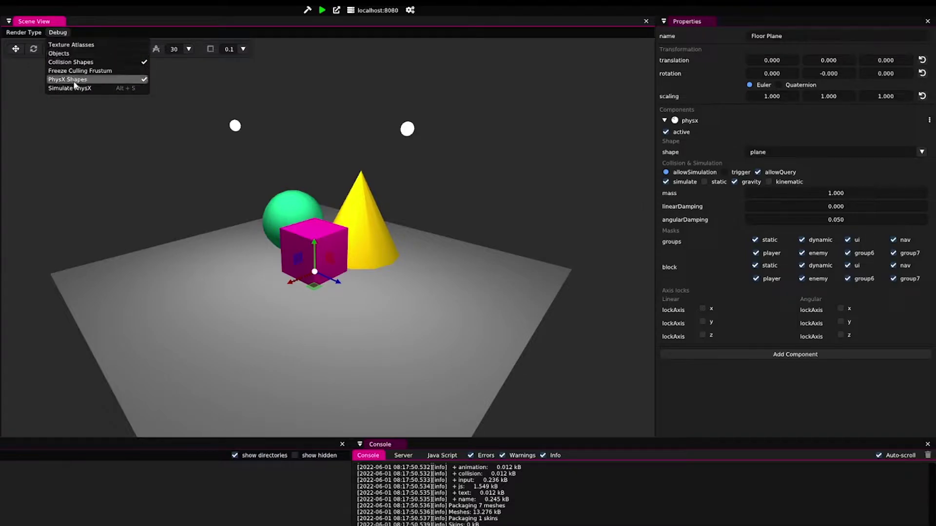
{"action": "left_click", "coordinate": [75, 81]}
{"action": "left_click", "coordinate": [58, 33]}
{"action": "left_click", "coordinate": [87, 80]}
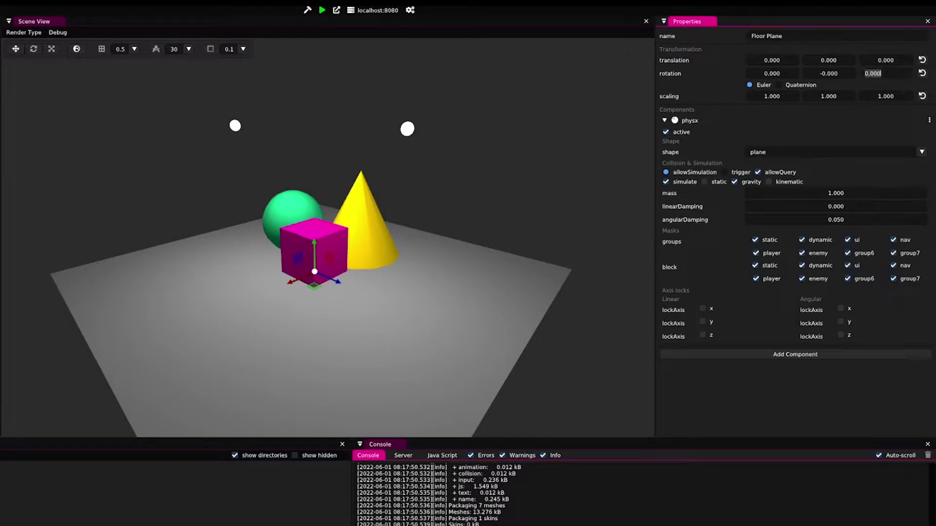
Step: Set the Floor Plane object's Z rotation to 90 and make its physx body static
{"action": "double_click", "coordinate": [888, 72]}
{"action": "type", "text": "90"}
{"action": "left_click", "coordinate": [466, 342]}
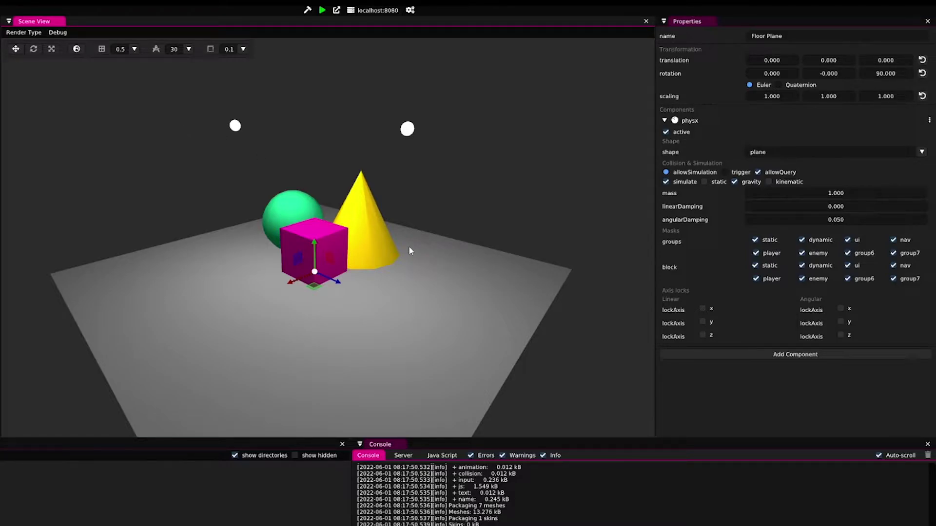
{"action": "left_click", "coordinate": [76, 49]}
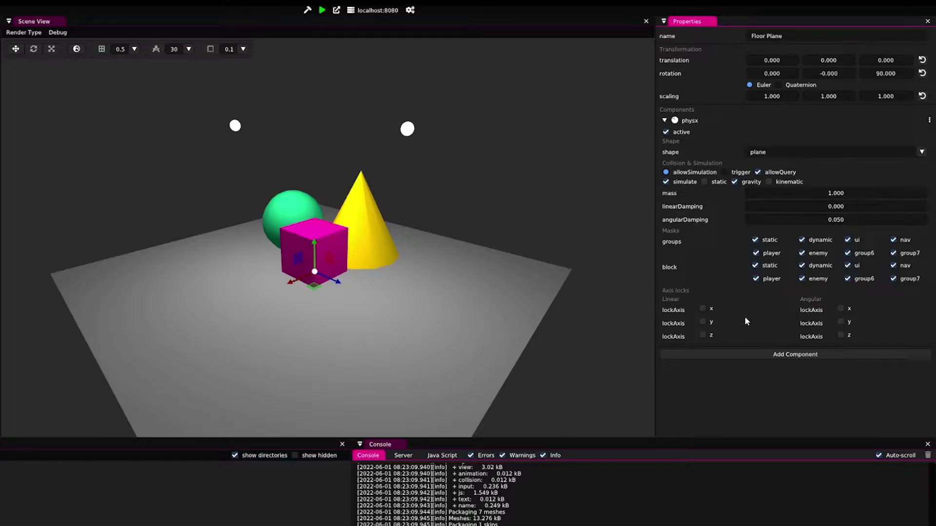
{"action": "left_click", "coordinate": [704, 181]}
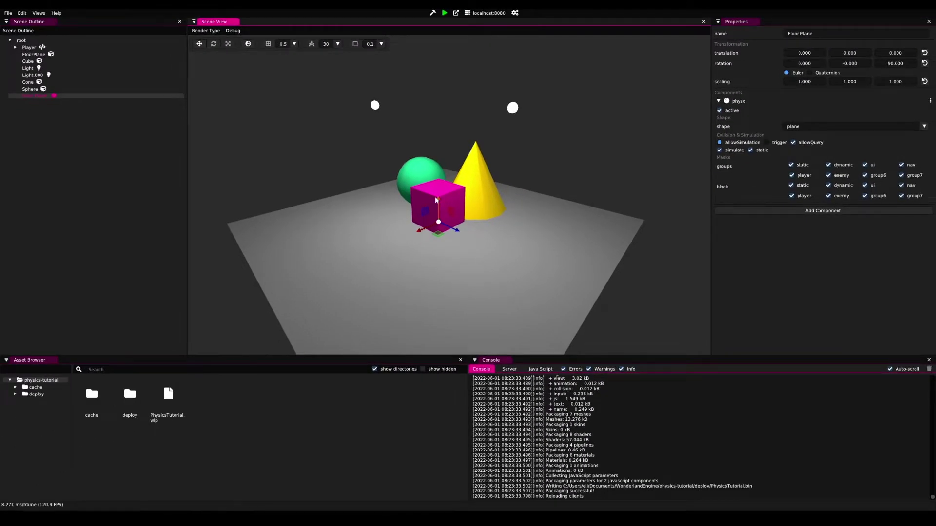
Step: Raise the Cube to a Y translation of about 2.97 and tilt it about 26.5 degrees around X
{"action": "left_click_drag", "start_coordinate": [437, 200], "coordinate": [437, 115]}
{"action": "key", "text": "ctrl+z"}
{"action": "left_click", "coordinate": [439, 207]}
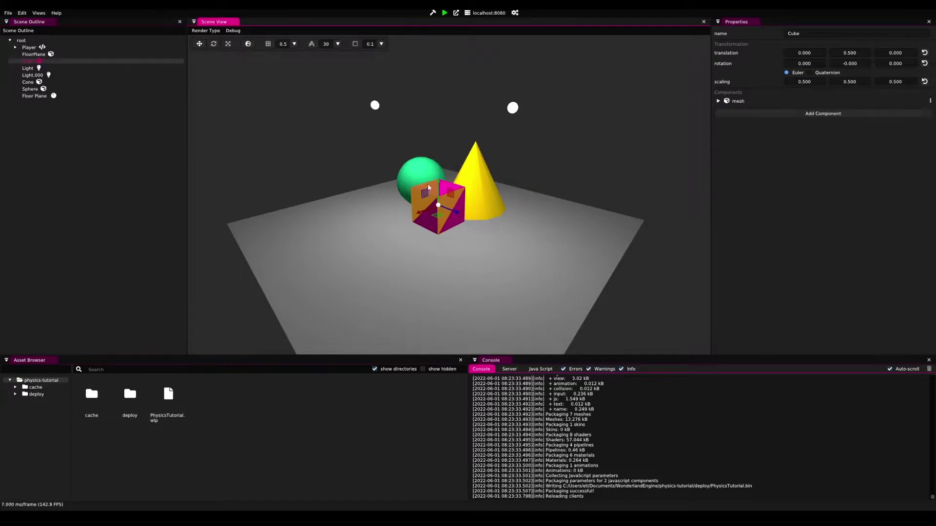
{"action": "left_click_drag", "start_coordinate": [436, 193], "coordinate": [436, 85]}
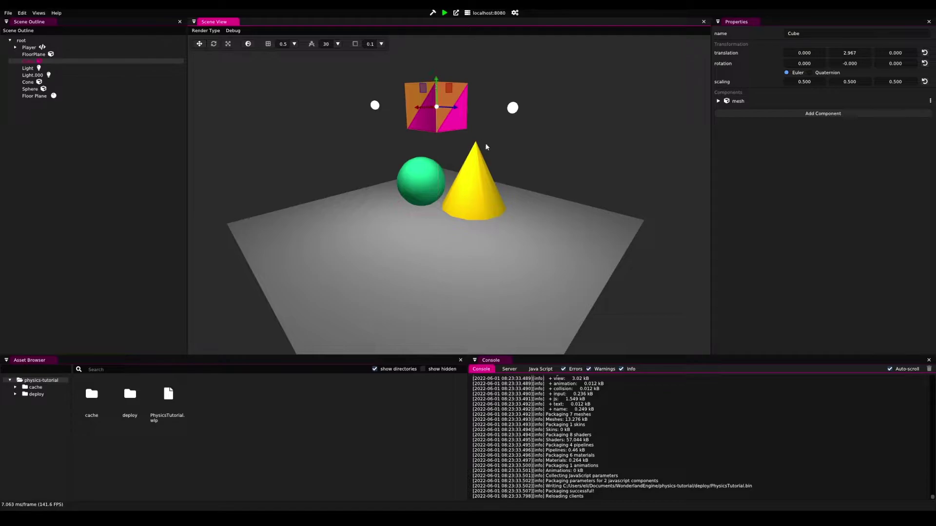
{"action": "key", "text": "e"}
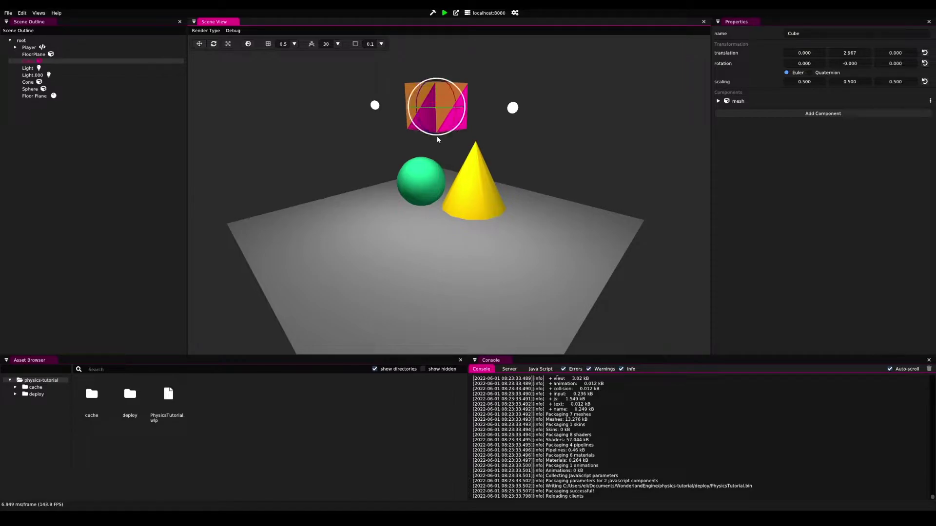
{"action": "mouse_move", "coordinate": [449, 93]}
{"action": "left_mouse_down"}
{"action": "mouse_move", "coordinate": [454, 110]}
{"action": "mouse_move", "coordinate": [449, 100]}
{"action": "left_mouse_up"}
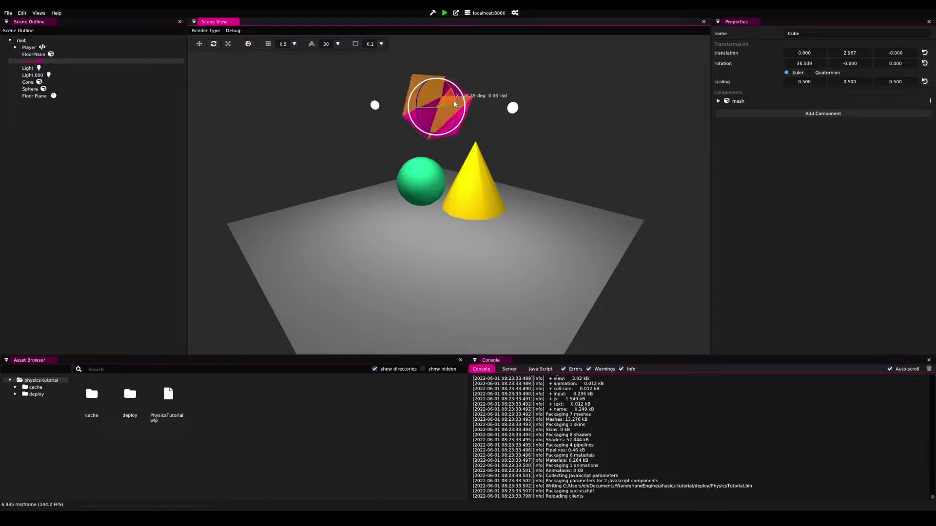
{"action": "left_click", "coordinate": [823, 222]}
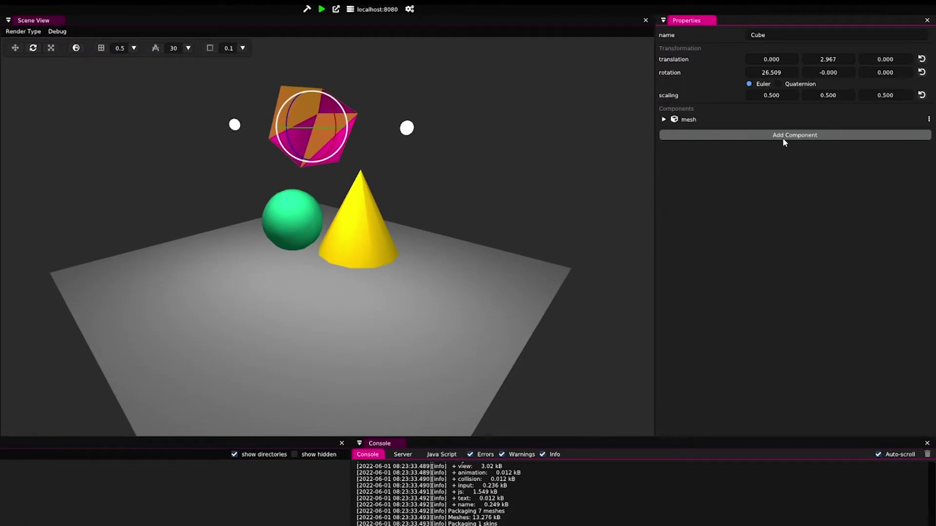
Step: Add a physx component to the Cube and set its shape to box
{"action": "left_click", "coordinate": [783, 140]}
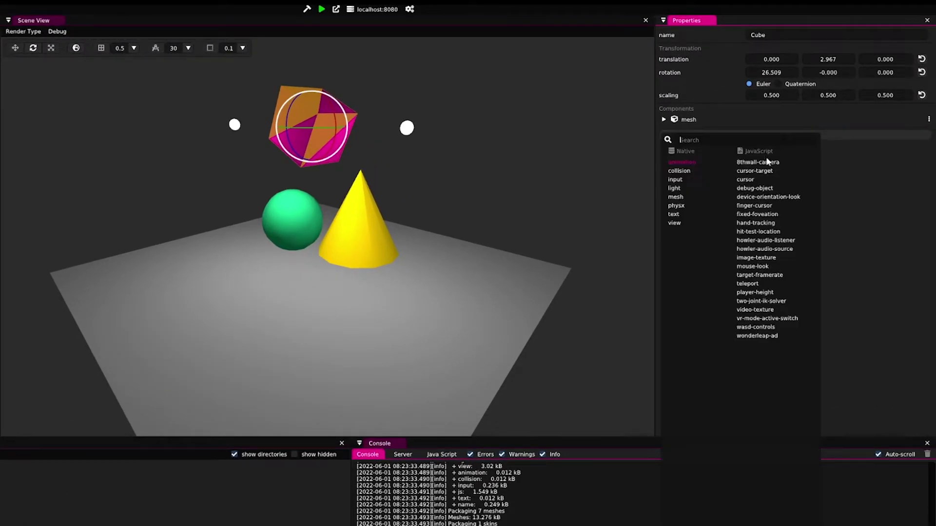
{"action": "left_click", "coordinate": [675, 206]}
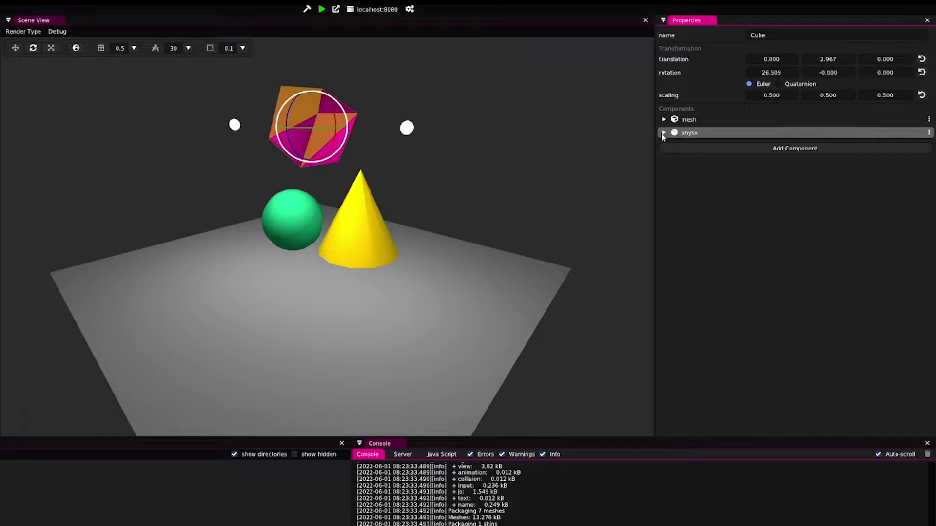
{"action": "left_click", "coordinate": [663, 133]}
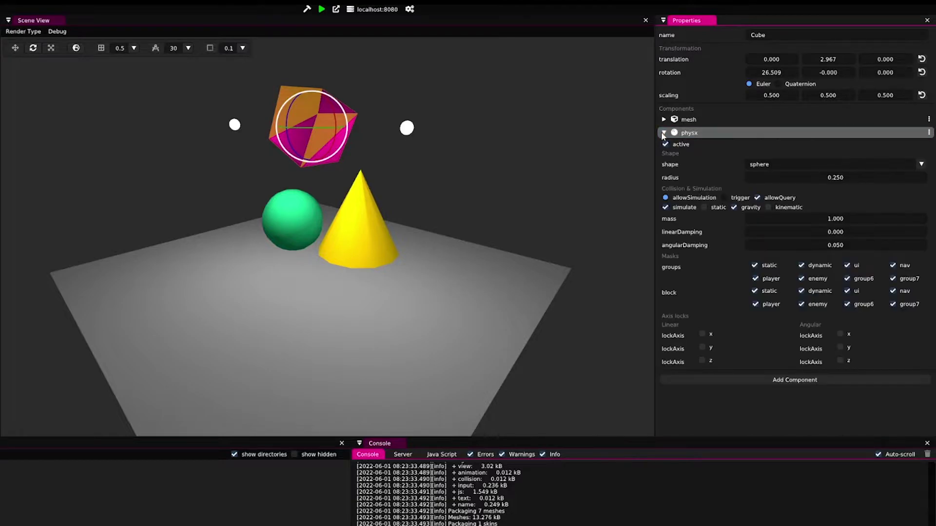
{"action": "left_click", "coordinate": [799, 165]}
{"action": "left_click", "coordinate": [773, 202]}
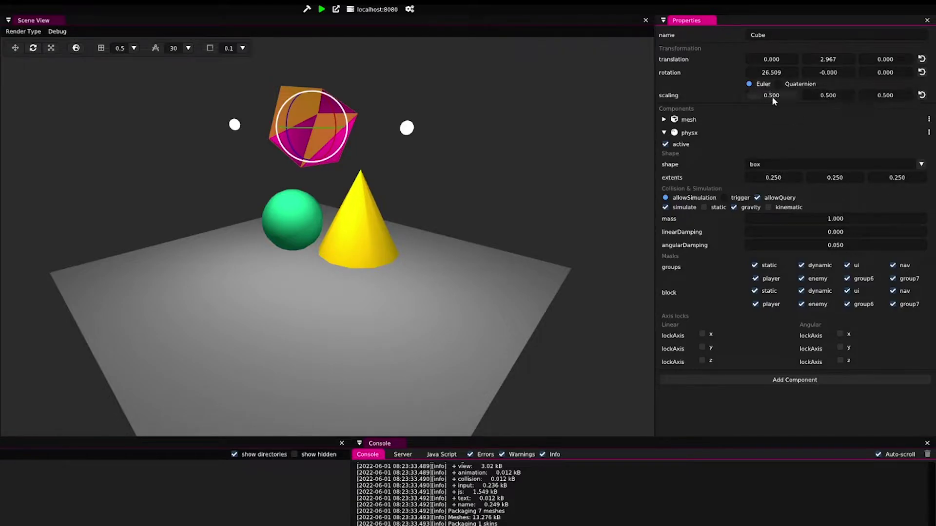
Step: Set all three extents of the Cube's physx box to 0.5
{"action": "double_click", "coordinate": [778, 177]}
{"action": "key", "text": "BackSpace"}
{"action": "type", "text": ".55"}
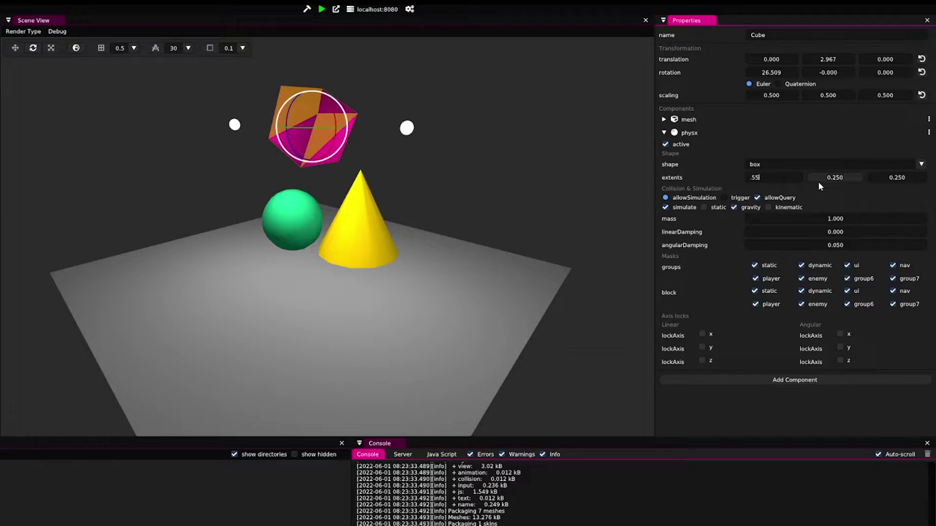
{"action": "key", "text": "BackSpace"}
{"action": "double_click", "coordinate": [840, 177]}
{"action": "key", "text": "BackSpace"}
{"action": "type", "text": ".5"}
{"action": "double_click", "coordinate": [885, 179]}
{"action": "key", "text": "BackSpace"}
{"action": "type", "text": ".5"}
{"action": "key", "text": "Return"}
Step: Run the PhysX simulation in the scene view to watch the Cube fall, and stop it again
{"action": "left_click", "coordinate": [57, 31]}
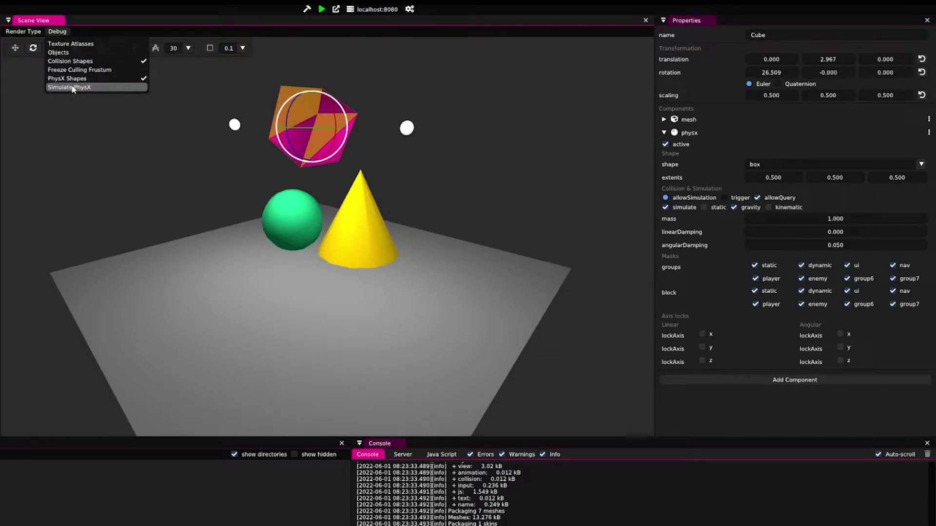
{"action": "left_click", "coordinate": [471, 100]}
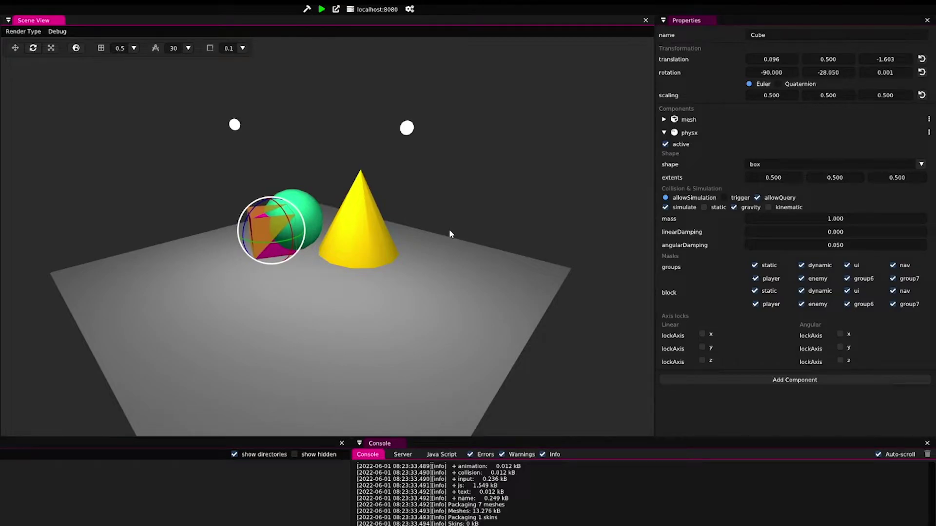
{"action": "left_click", "coordinate": [57, 31]}
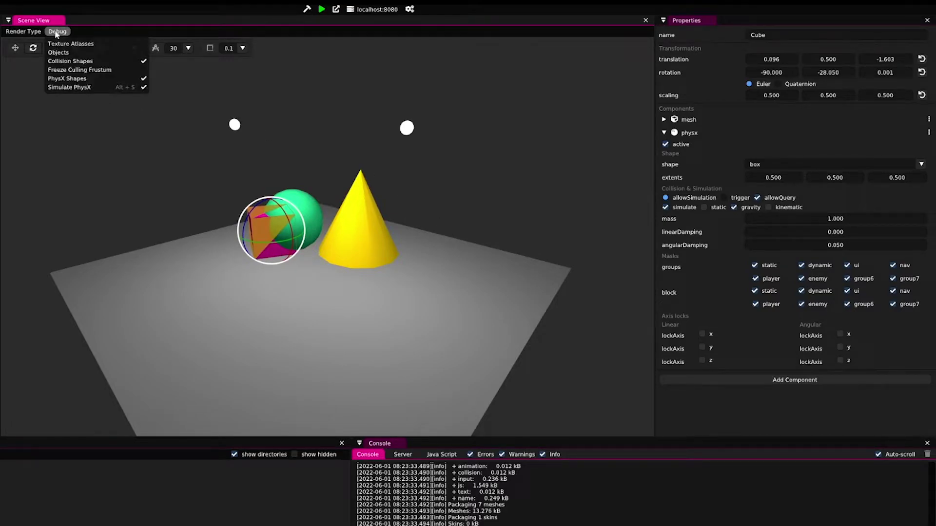
{"action": "left_click", "coordinate": [81, 88]}
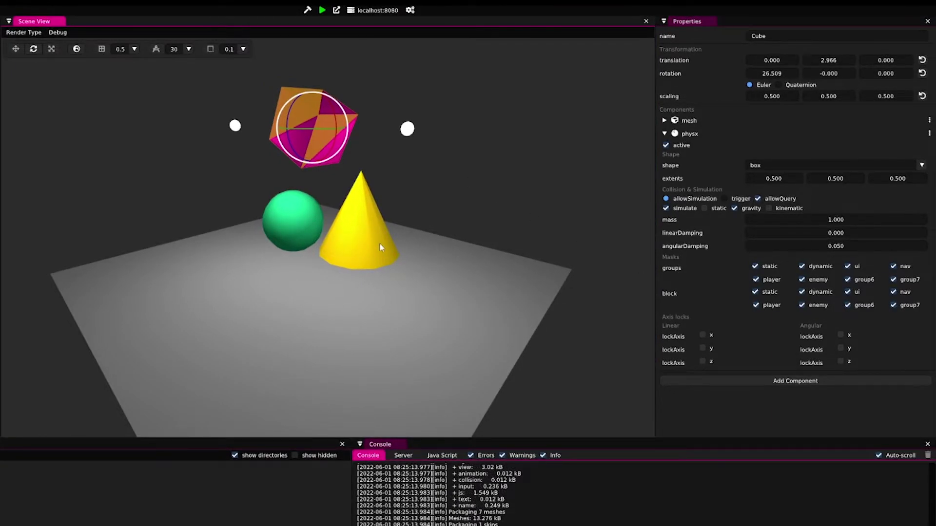
Step: Move the Cone along X to about 0 so that it sits directly beneath the Cube
{"action": "left_click", "coordinate": [364, 235]}
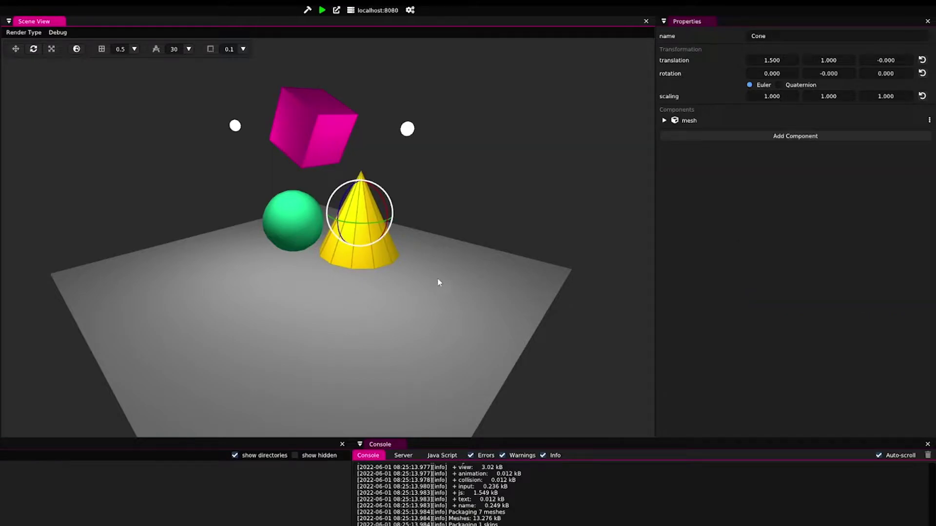
{"action": "key", "text": "w"}
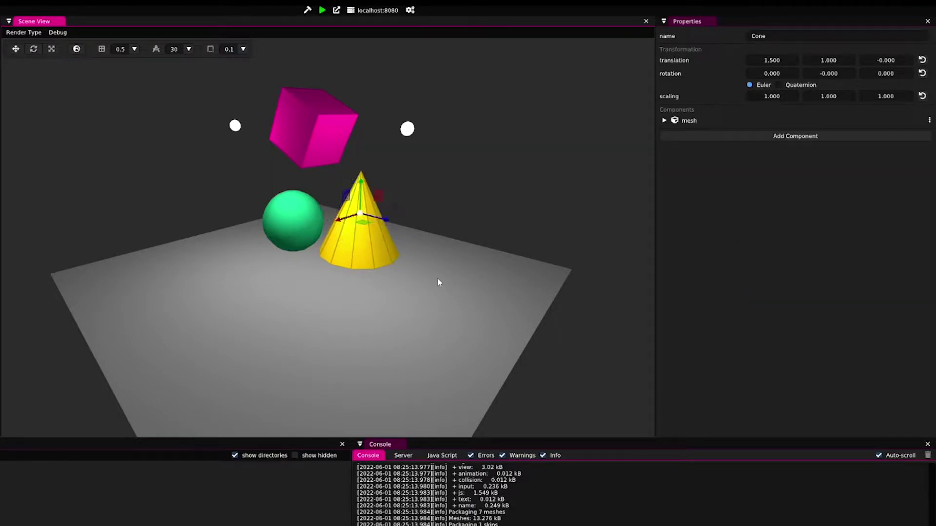
{"action": "left_click_drag", "start_coordinate": [341, 225], "coordinate": [290, 257]}
{"action": "middle_click_drag", "start_coordinate": [360, 293], "coordinate": [314, 244]}
{"action": "left_click_drag", "start_coordinate": [314, 244], "coordinate": [307, 242]}
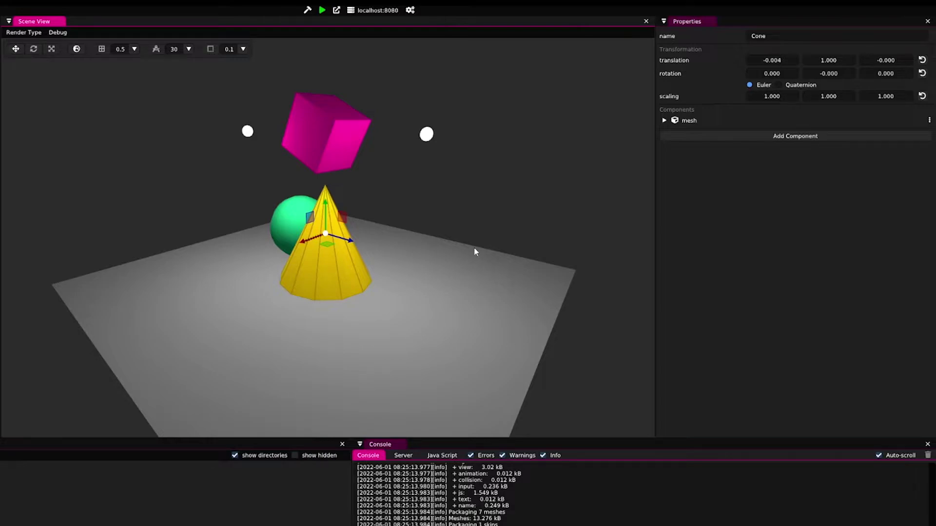
Step: Add a physx component to the Cone with the convexMesh shape and PrimitiveCone as its mesh
{"action": "left_click", "coordinate": [698, 135]}
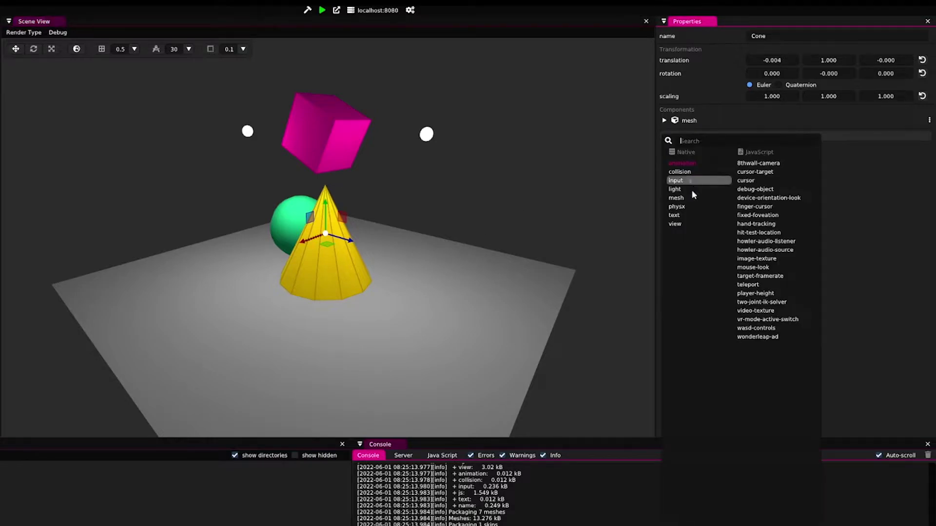
{"action": "left_click", "coordinate": [688, 207]}
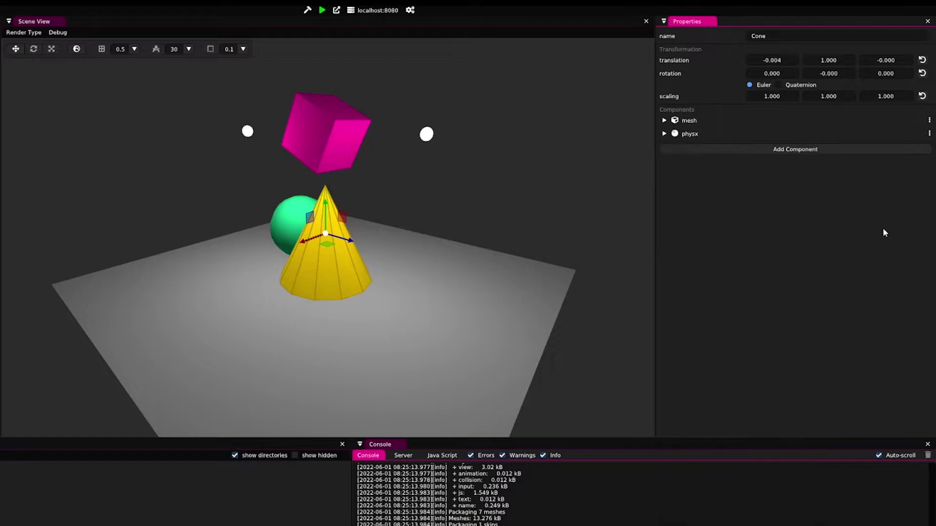
{"action": "left_click", "coordinate": [667, 135]}
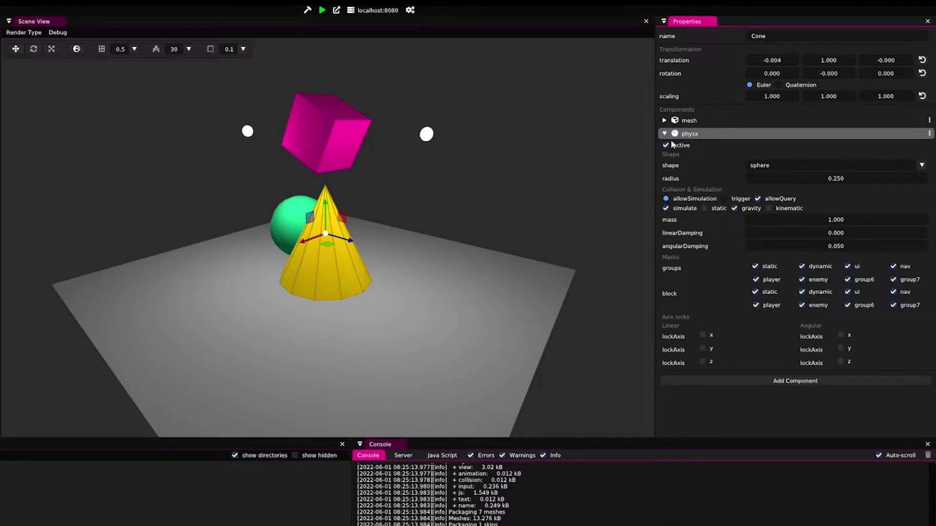
{"action": "left_click", "coordinate": [820, 168]}
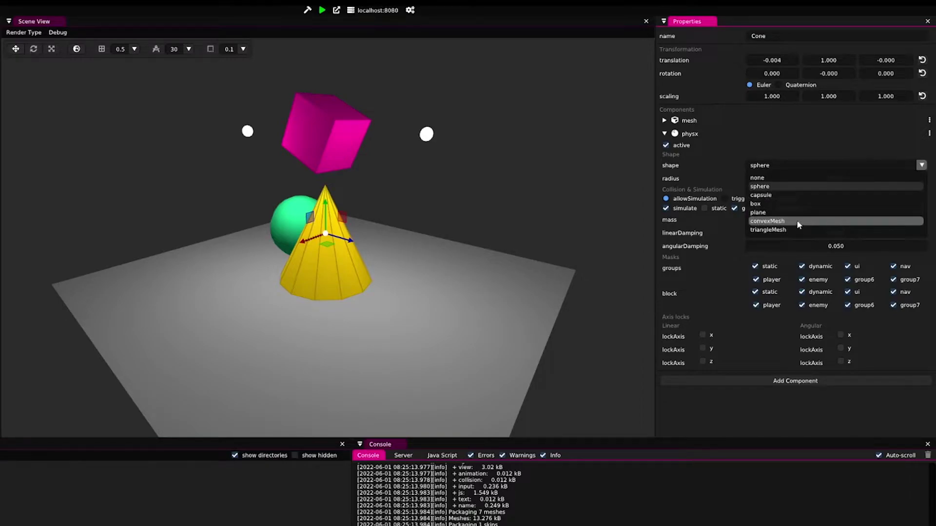
{"action": "left_click", "coordinate": [797, 221]}
{"action": "left_click", "coordinate": [799, 177]}
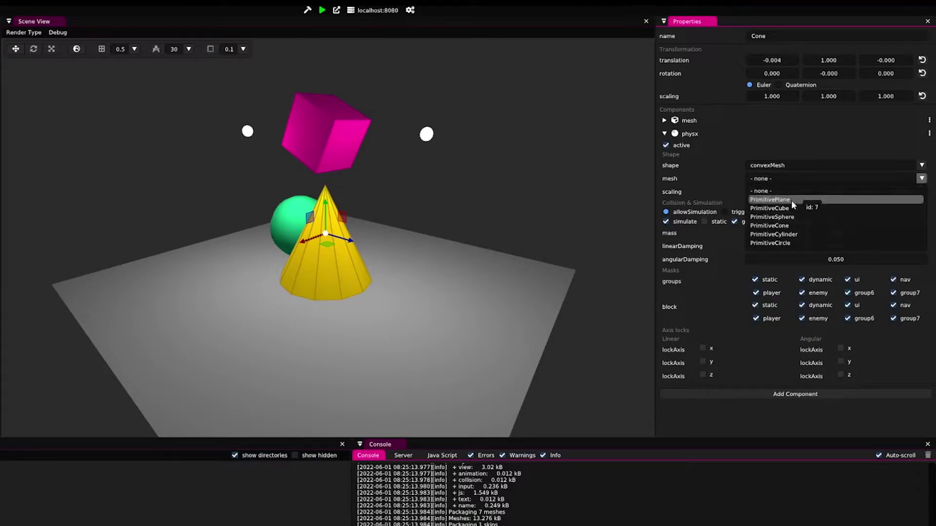
{"action": "left_click", "coordinate": [773, 234]}
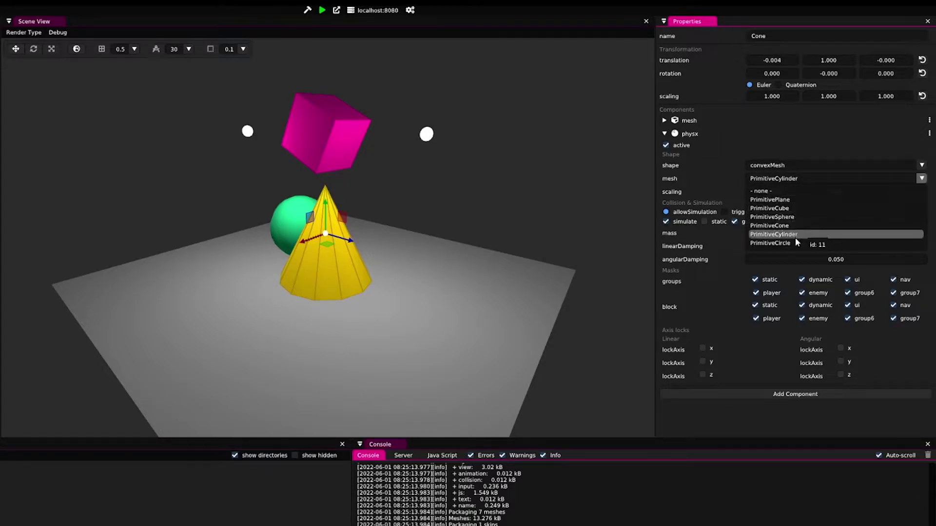
{"action": "left_click", "coordinate": [796, 225]}
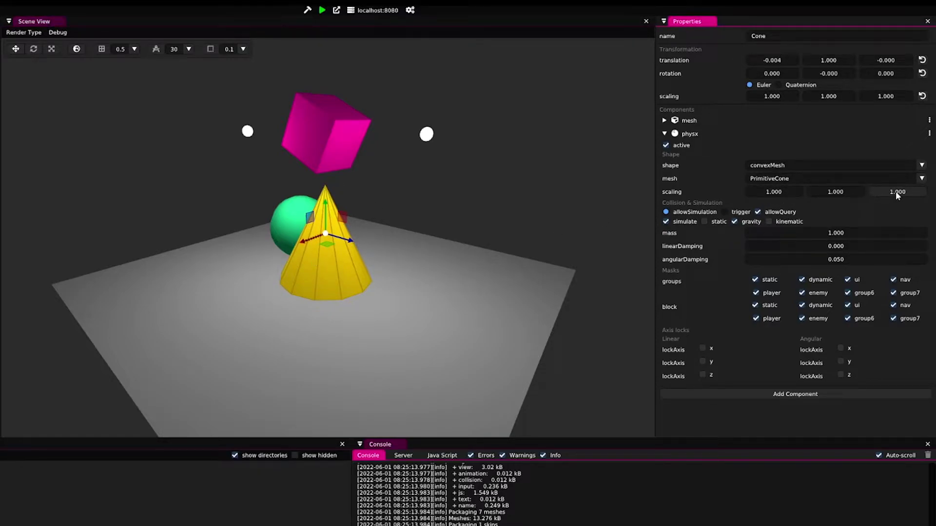
Step: Raise the Cone slightly along its vertical axis, keeping it beneath the Cube
{"action": "left_click", "coordinate": [522, 235]}
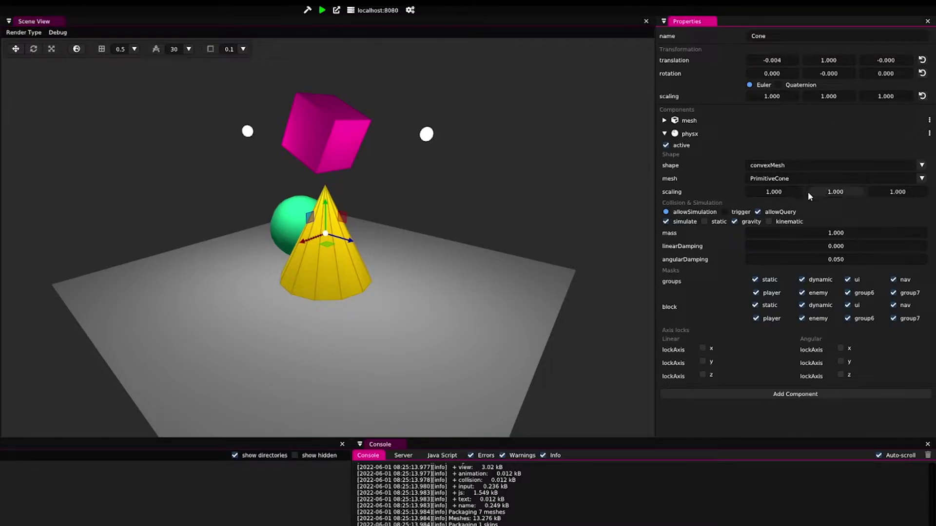
{"action": "middle_click_drag", "start_coordinate": [542, 265], "coordinate": [422, 279]}
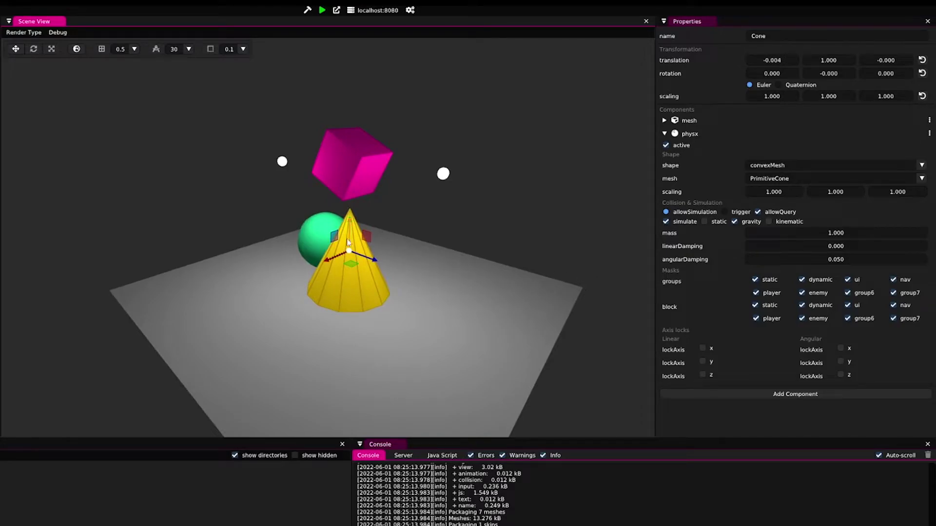
{"action": "left_click_drag", "start_coordinate": [350, 225], "coordinate": [350, 218]}
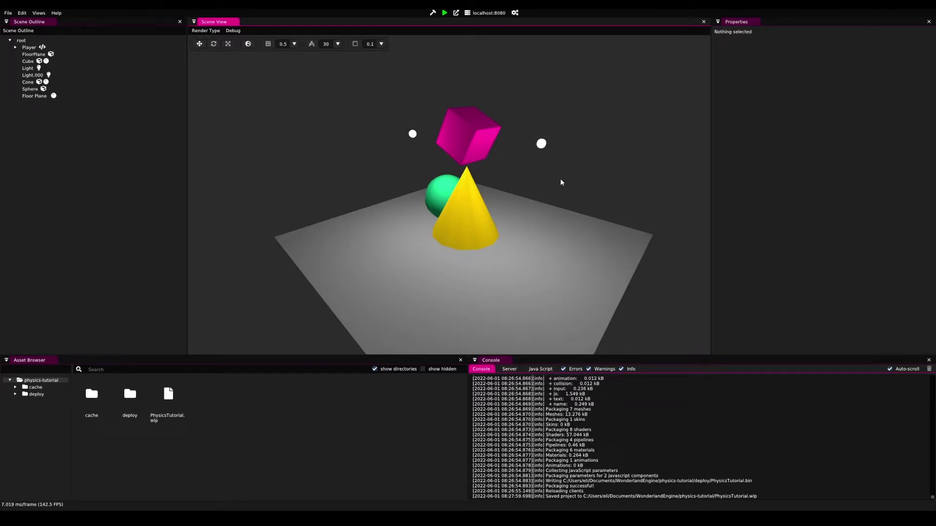
Step: Open the project settings and enable physics for the project
{"action": "left_click", "coordinate": [38, 13]}
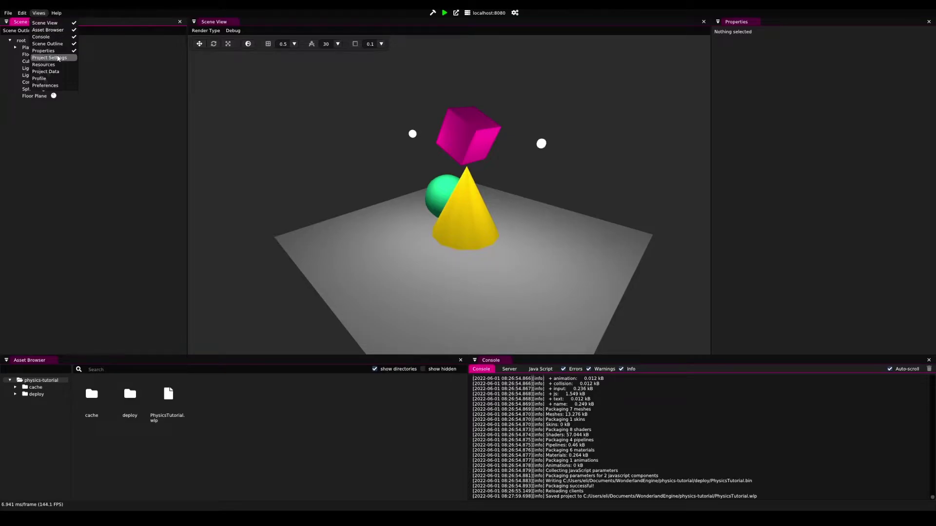
{"action": "left_click", "coordinate": [50, 58]}
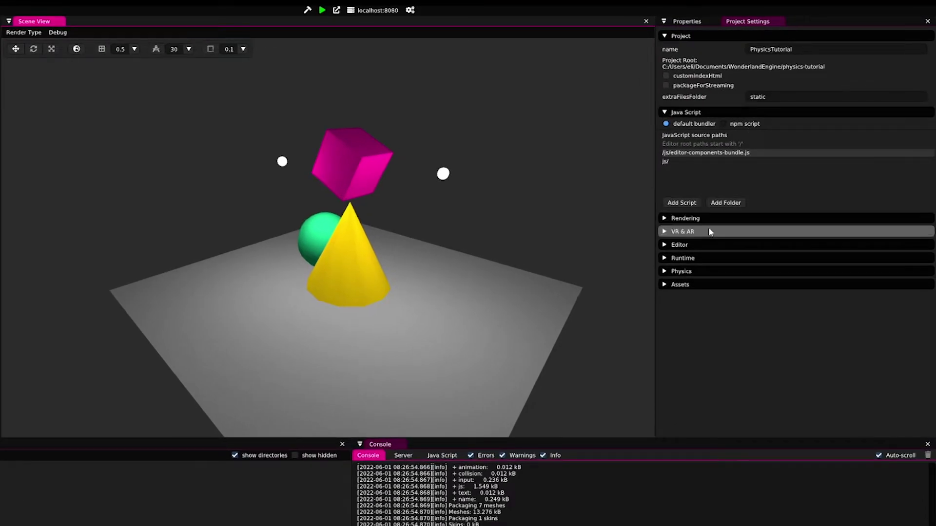
{"action": "left_click", "coordinate": [666, 272]}
{"action": "scroll", "coordinate": [707, 281], "scroll_direction": "down", "scroll_amount": 1}
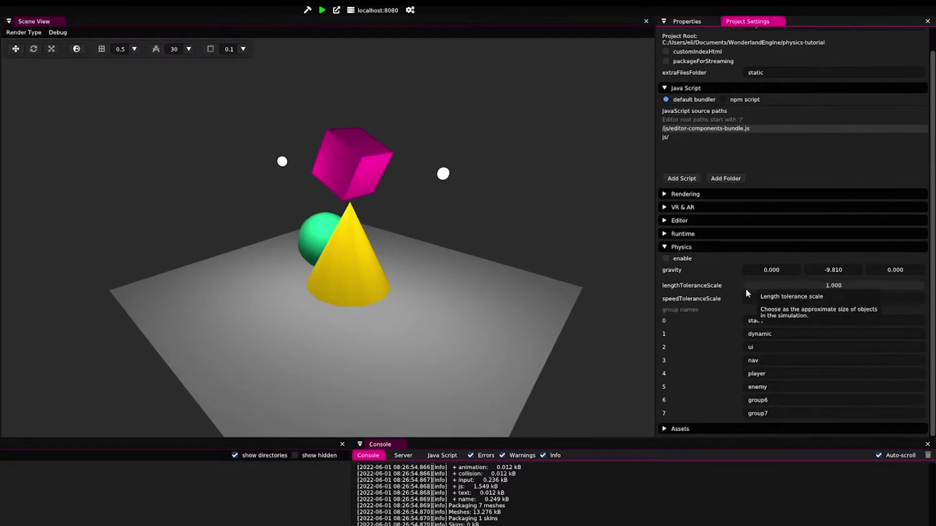
{"action": "left_click", "coordinate": [666, 259]}
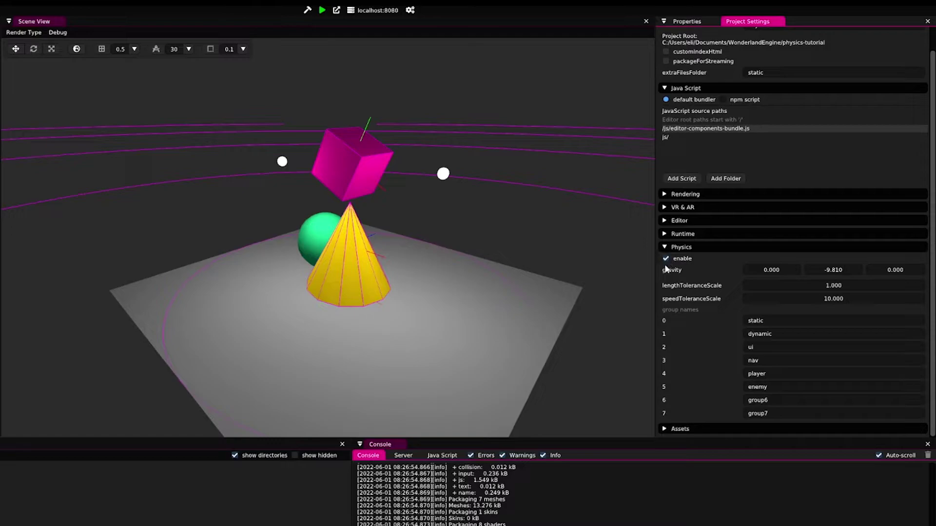
Step: Delete the green sphere behind the Cone from the scene
{"action": "left_click", "coordinate": [437, 268]}
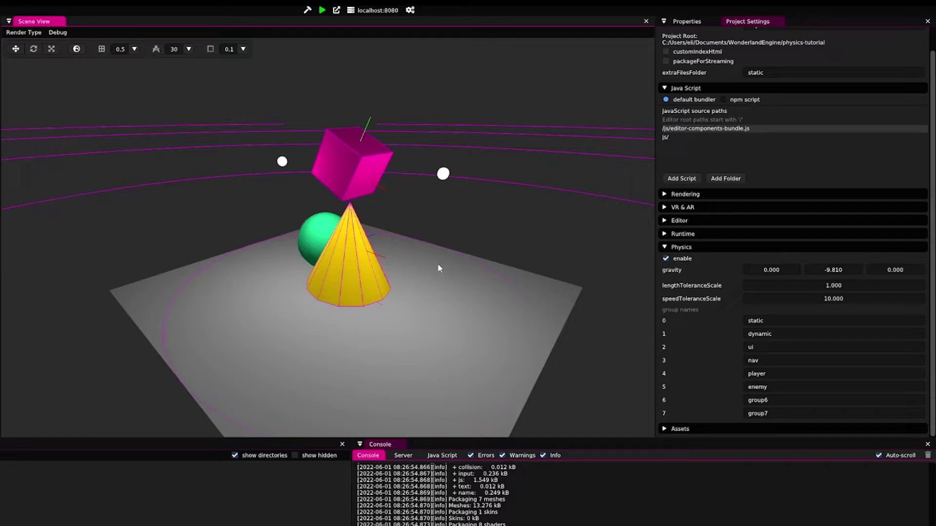
{"action": "scroll", "coordinate": [437, 263], "scroll_direction": "down", "scroll_amount": 5}
{"action": "scroll", "coordinate": [434, 264], "scroll_direction": "up", "scroll_amount": 5}
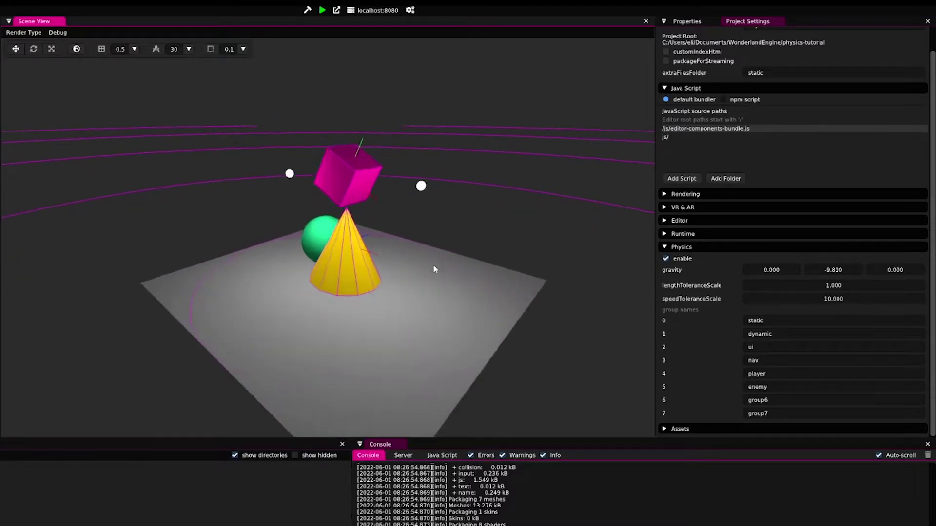
{"action": "scroll", "coordinate": [433, 264], "scroll_direction": "up", "scroll_amount": 3}
{"action": "scroll", "coordinate": [456, 341], "scroll_direction": "down", "scroll_amount": 2}
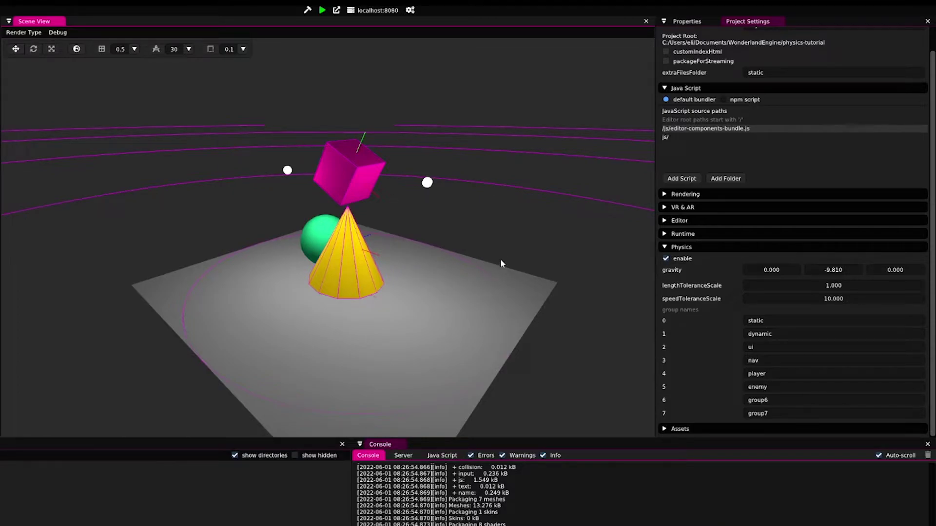
{"action": "left_click", "coordinate": [359, 176]}
{"action": "left_click", "coordinate": [349, 260]}
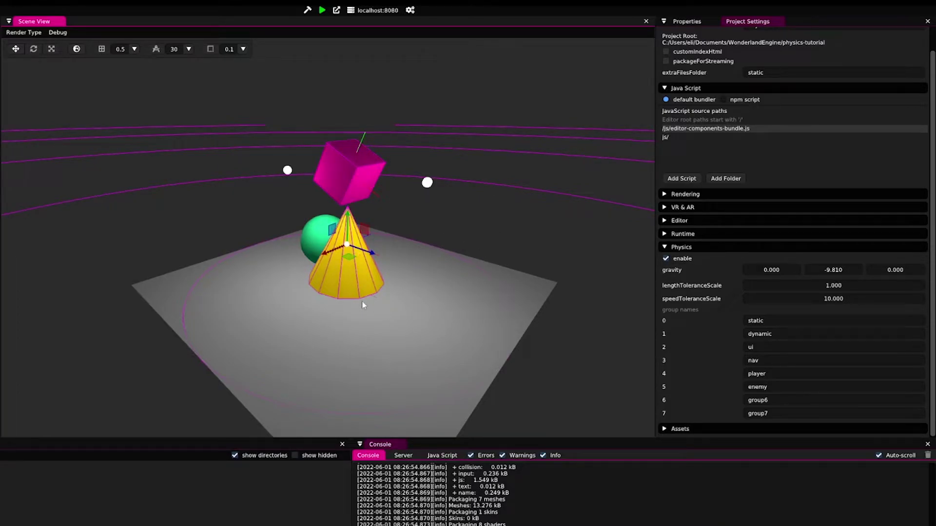
{"action": "left_click", "coordinate": [313, 229]}
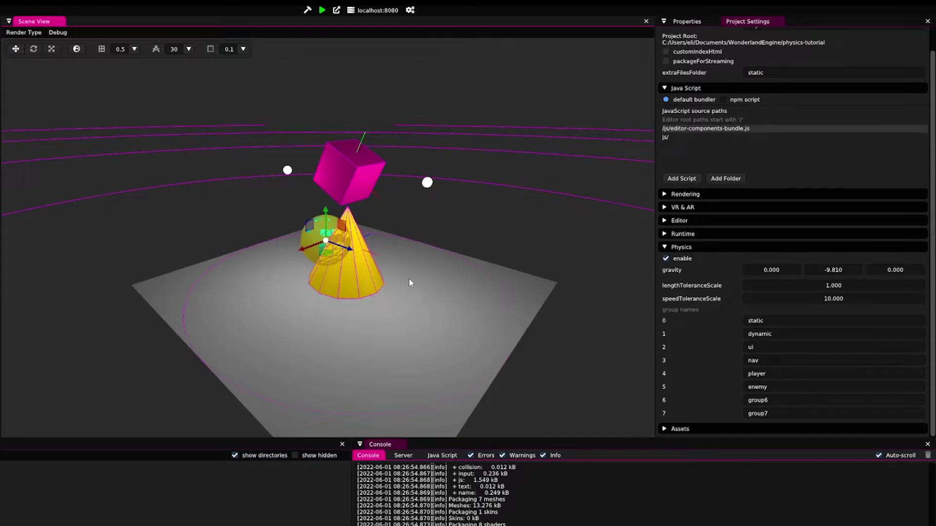
{"action": "key", "text": "Delete"}
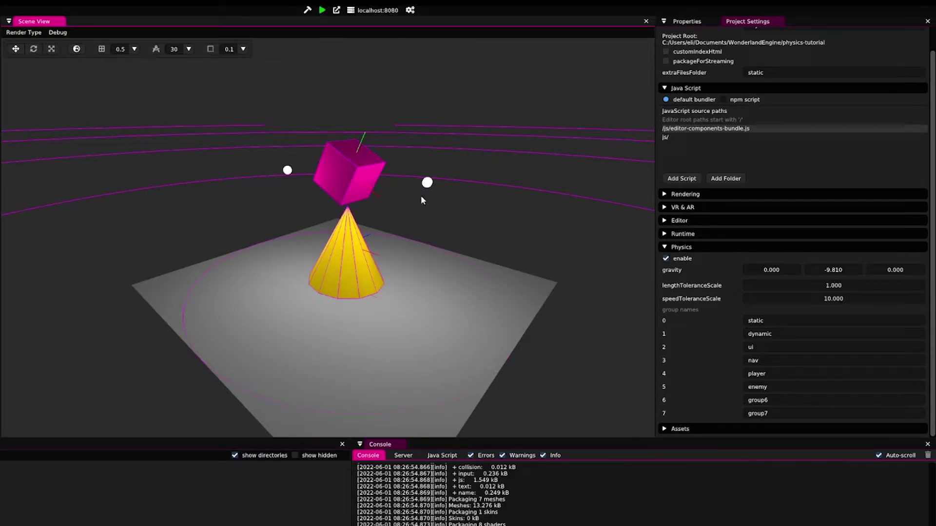
Step: Package and run the project in the browser, then reload the page to view the simulation
{"action": "left_click", "coordinate": [322, 10]}
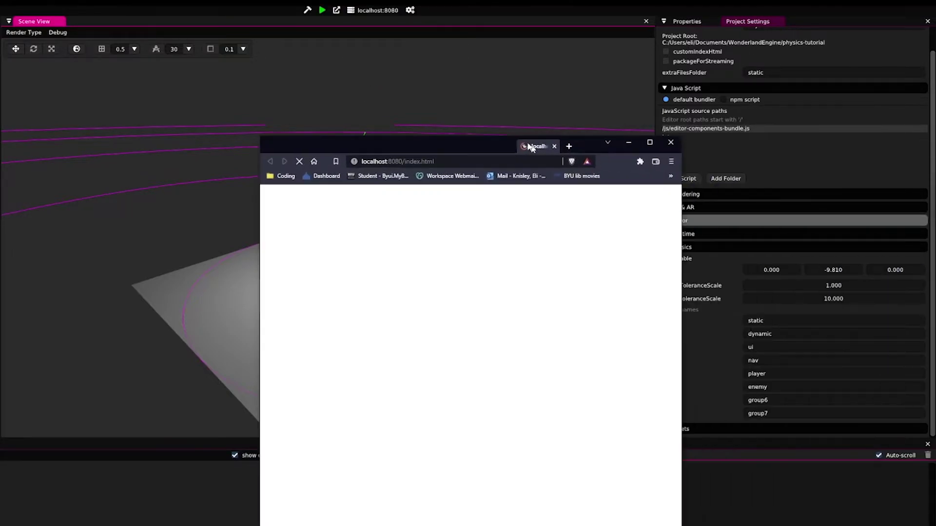
{"action": "left_click_drag", "start_coordinate": [537, 146], "coordinate": [543, 120]}
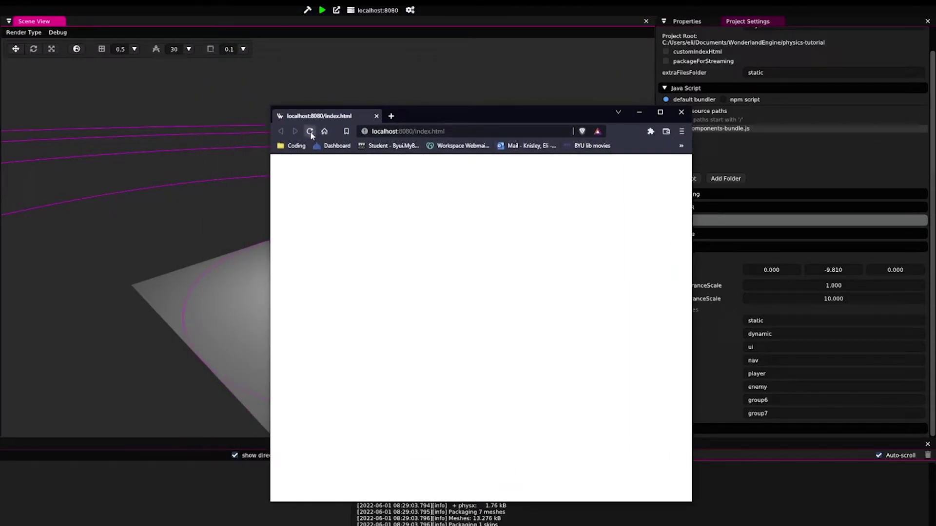
{"action": "left_click", "coordinate": [310, 131]}
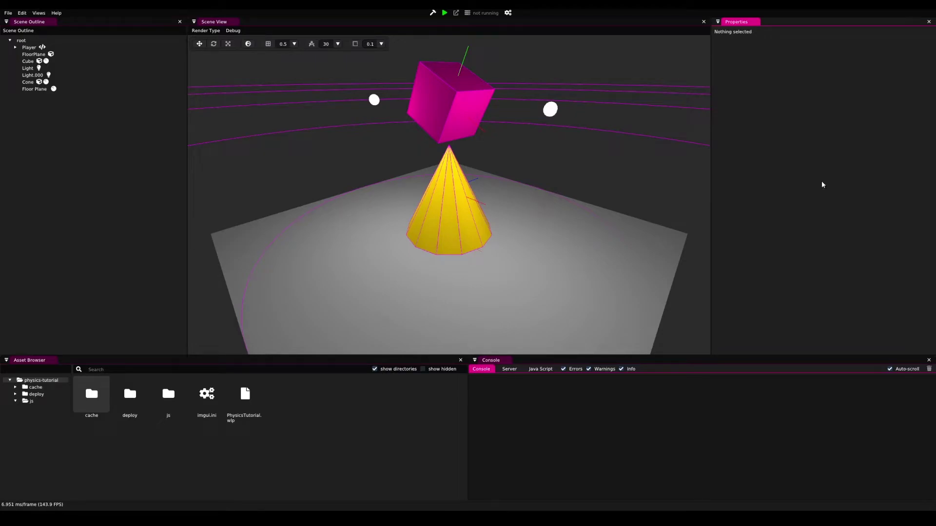
Step: Create a JavaScript component named hit in the js folder and view its hit.js file in Visual Studio Code
{"action": "left_click", "coordinate": [450, 117]}
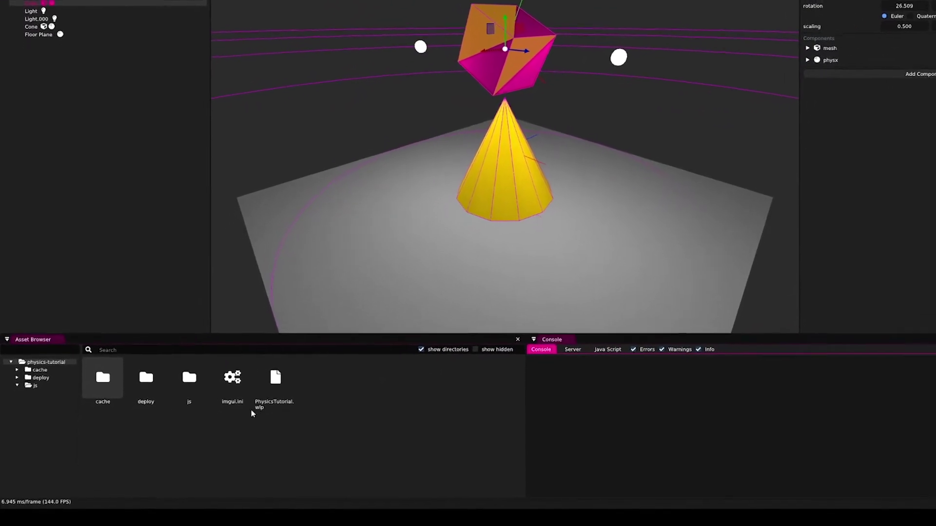
{"action": "double_click", "coordinate": [211, 370]}
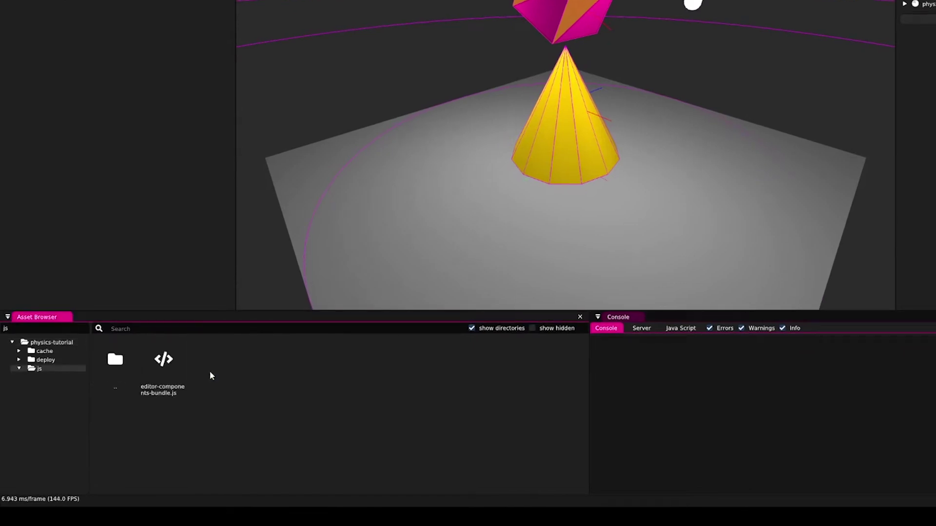
{"action": "right_click", "coordinate": [253, 393]}
{"action": "left_click", "coordinate": [282, 393]}
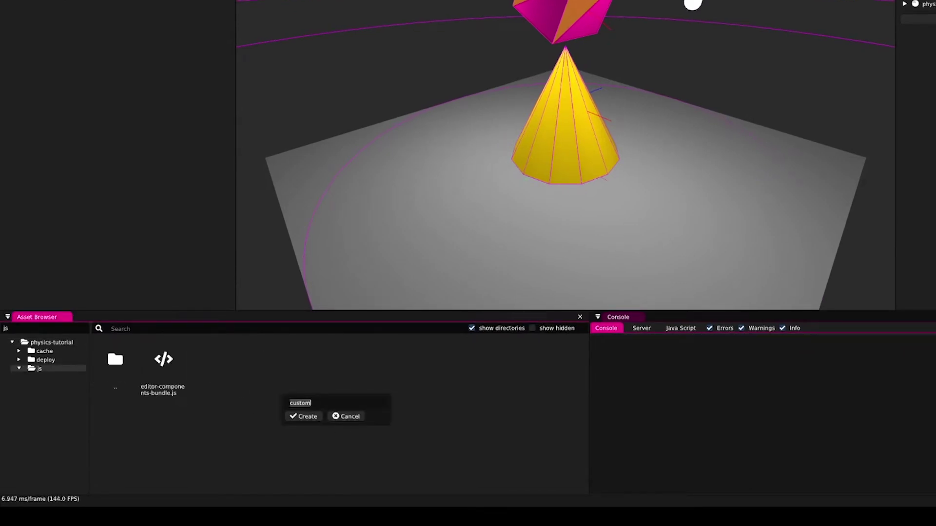
{"action": "type", "text": "hit"}
{"action": "left_click", "coordinate": [294, 416]}
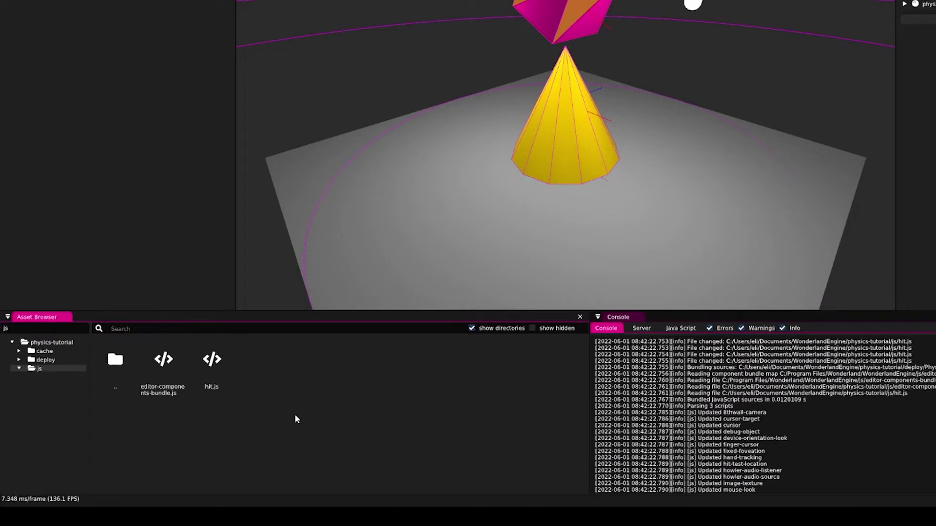
{"action": "double_click", "coordinate": [227, 375]}
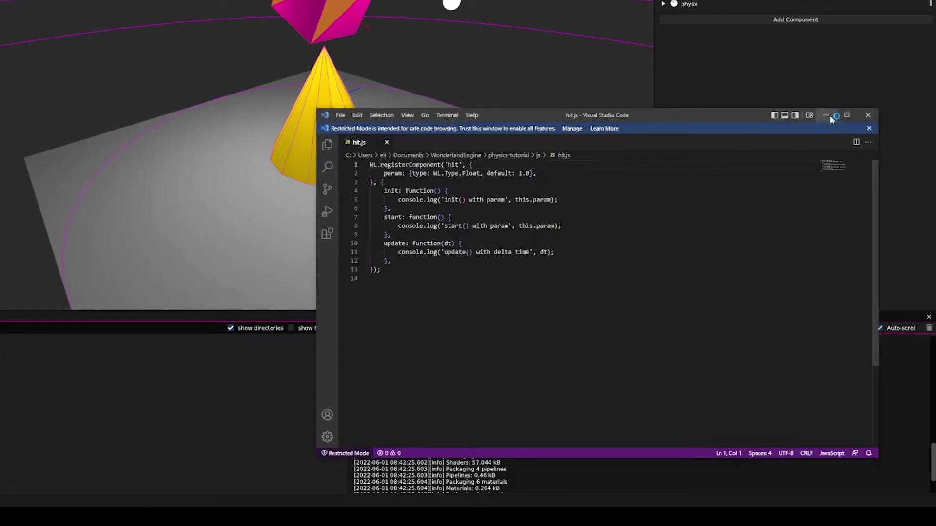
{"action": "left_click", "coordinate": [830, 115]}
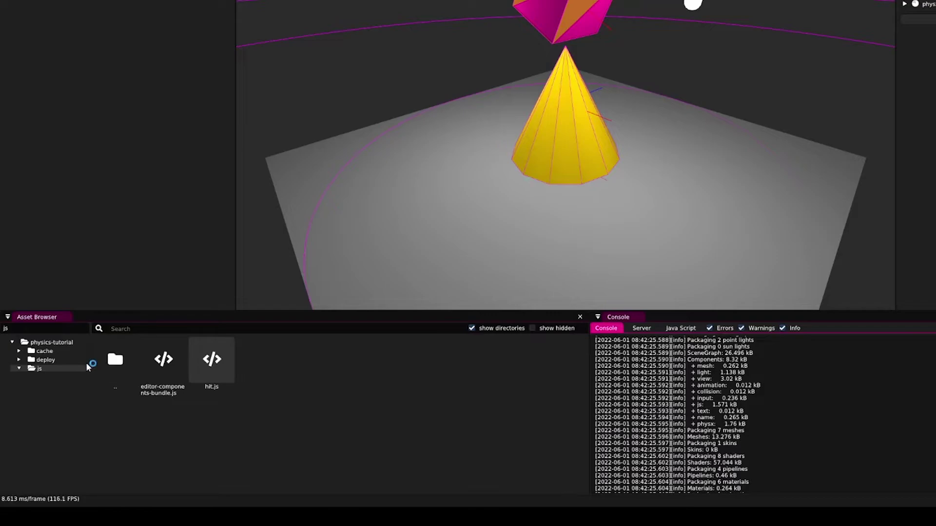
Step: Create a folder named static in the physics-tutorial project root
{"action": "left_click", "coordinate": [48, 343]}
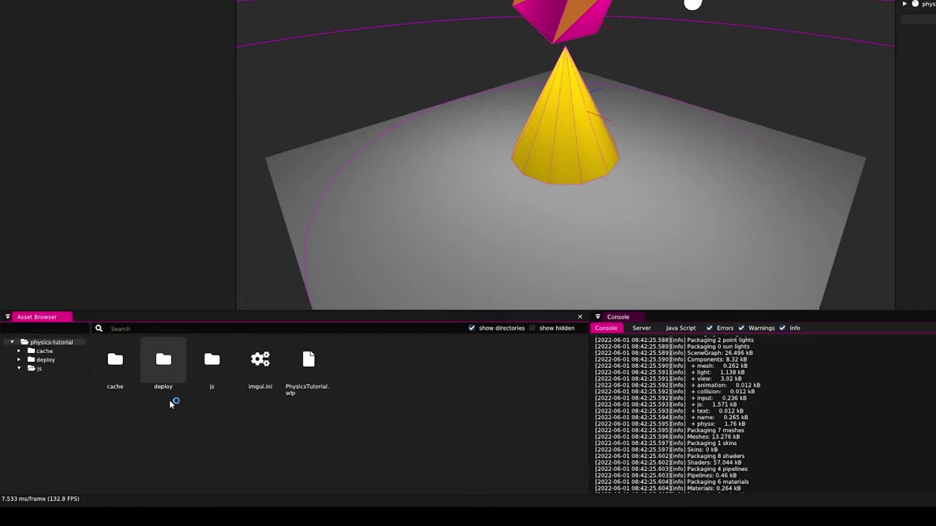
{"action": "right_click", "coordinate": [364, 391]}
{"action": "left_click", "coordinate": [389, 410]}
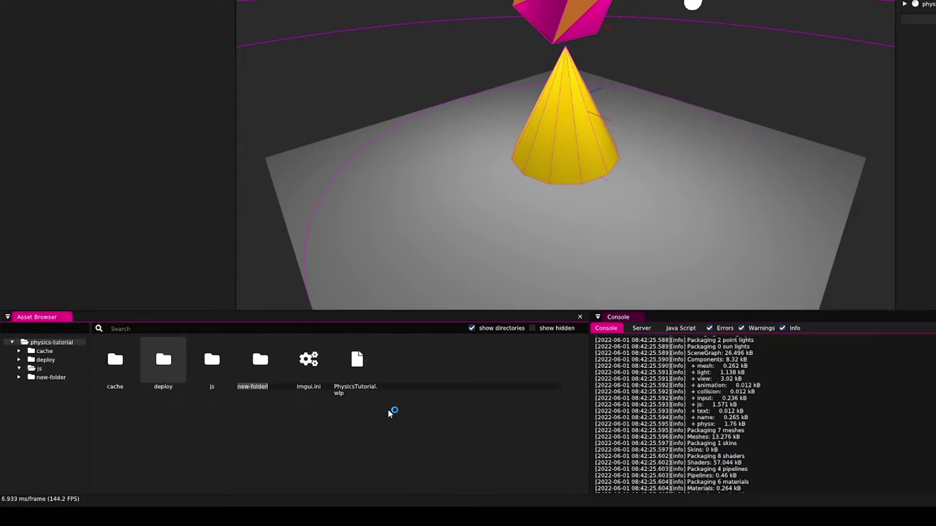
{"action": "type", "text": "static"}
{"action": "key", "text": "Return"}
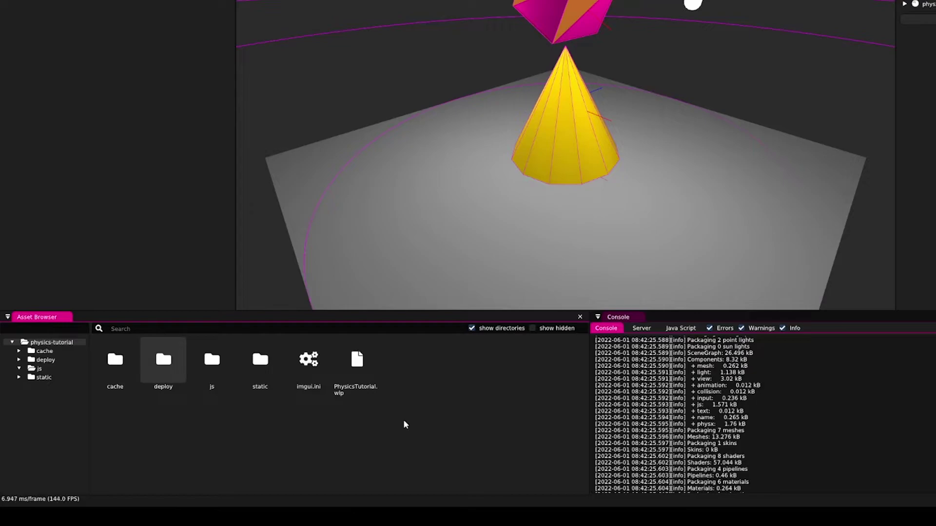
Step: Create a folder named sounds inside the static folder and add the hit.wav sound file to it
{"action": "double_click", "coordinate": [255, 370]}
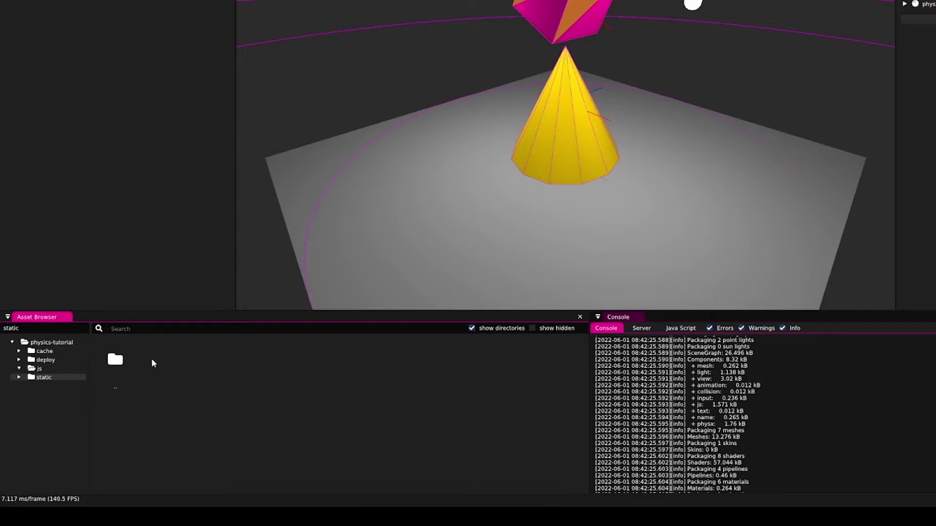
{"action": "right_click", "coordinate": [233, 378]}
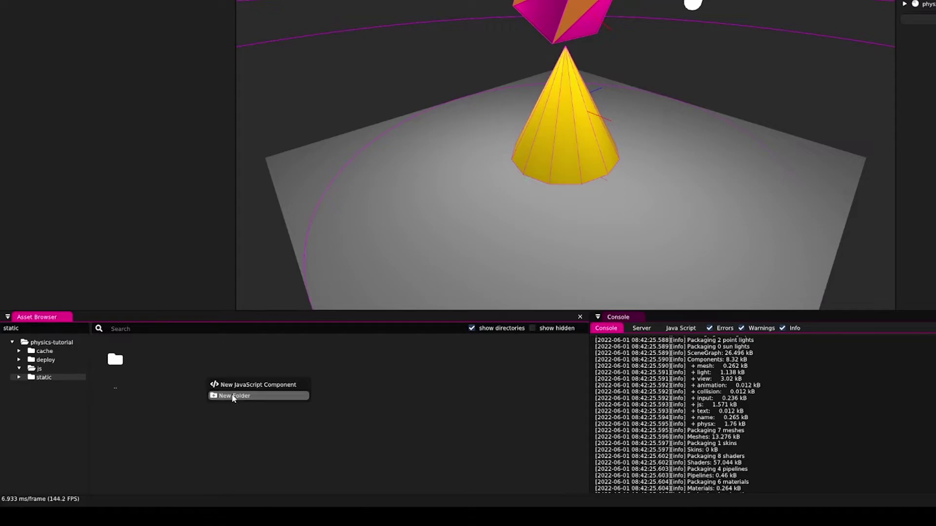
{"action": "left_click", "coordinate": [232, 395]}
{"action": "type", "text": "s"}
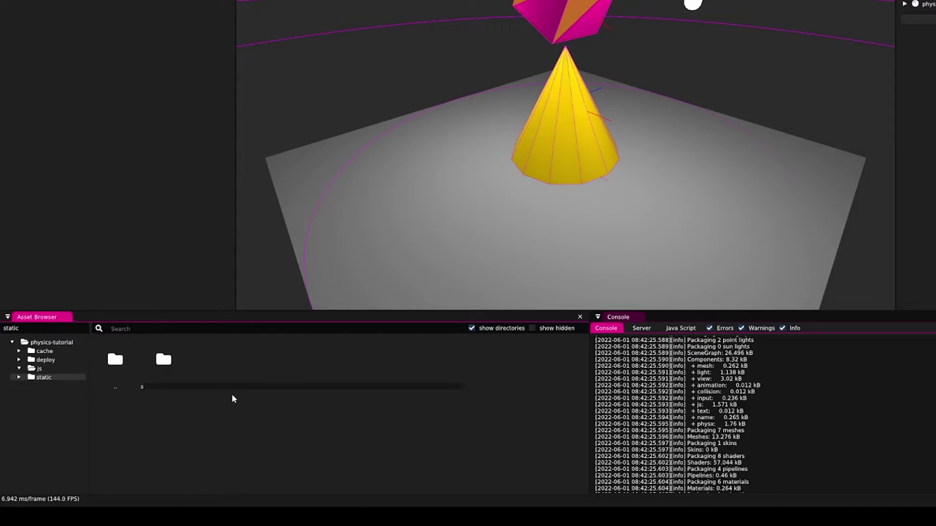
{"action": "type", "text": "ounds"}
{"action": "key", "text": "Return"}
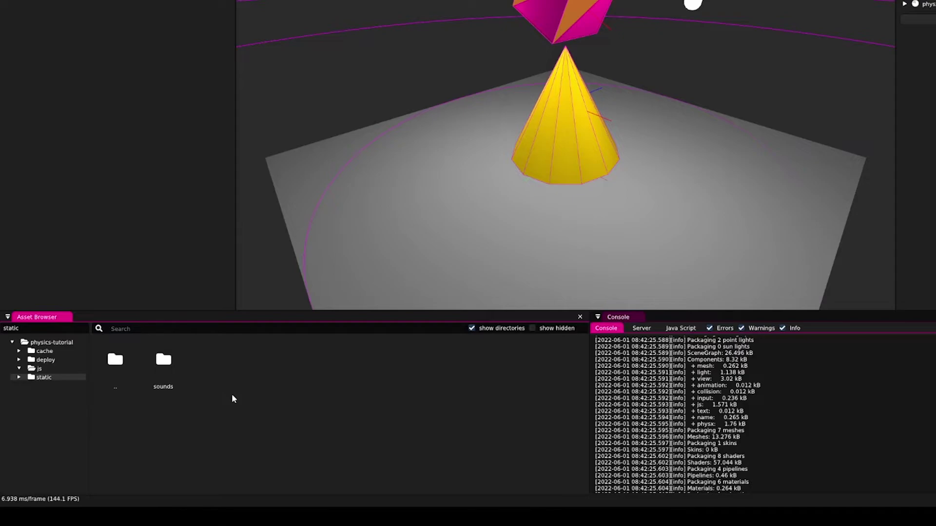
{"action": "double_click", "coordinate": [168, 366]}
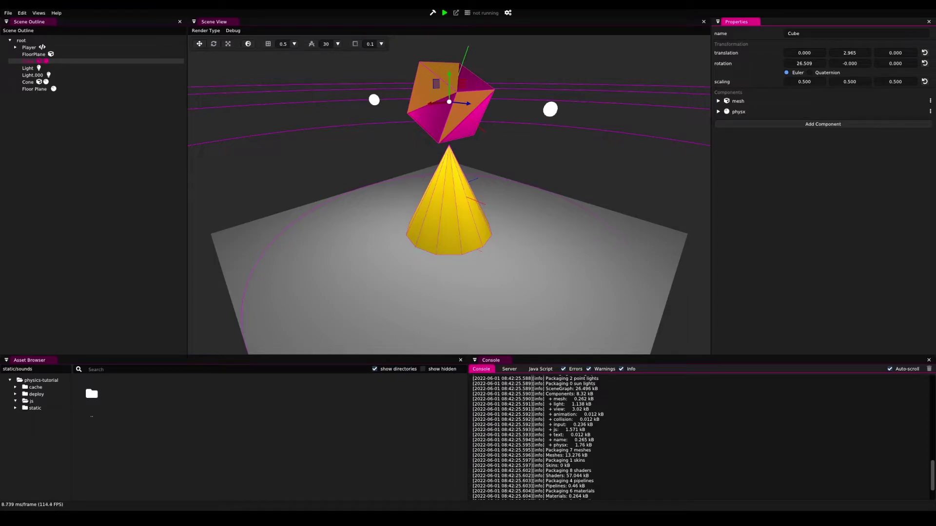
{"action": "left_click_drag", "start_coordinate": [679, 370], "coordinate": [242, 415]}
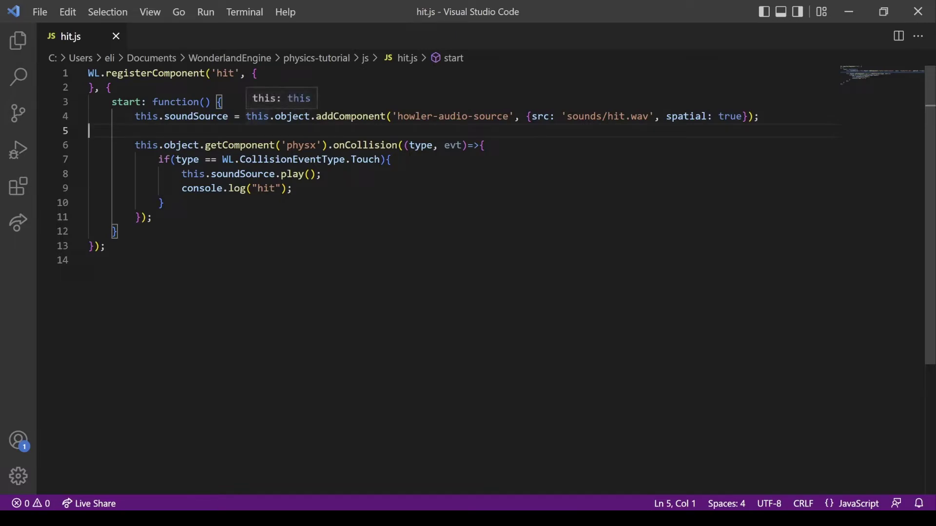
Step: Examine the howler-audio-source line in hit.js and its sounds/hit.wav source parameter
{"action": "left_click_drag", "start_coordinate": [246, 116], "coordinate": [393, 116]}
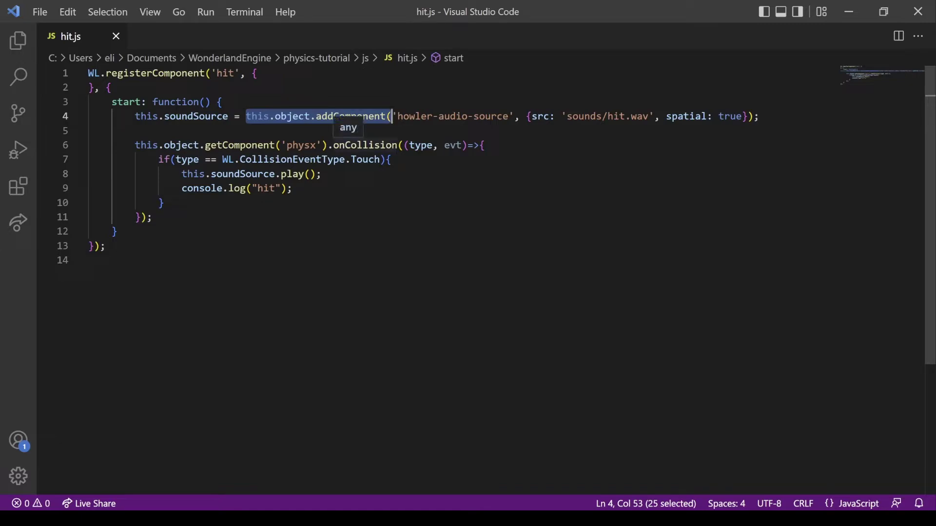
{"action": "left_click", "coordinate": [393, 130]}
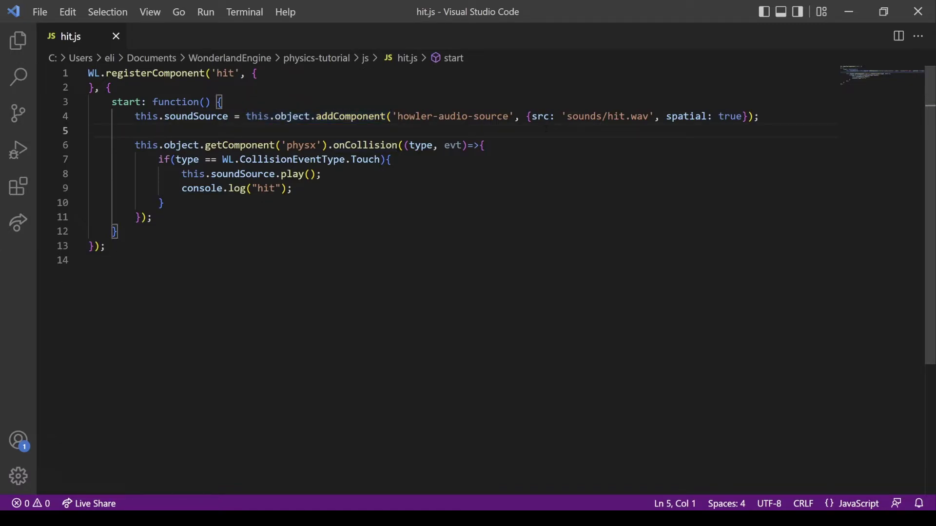
{"action": "left_click_drag", "start_coordinate": [532, 116], "coordinate": [654, 116]}
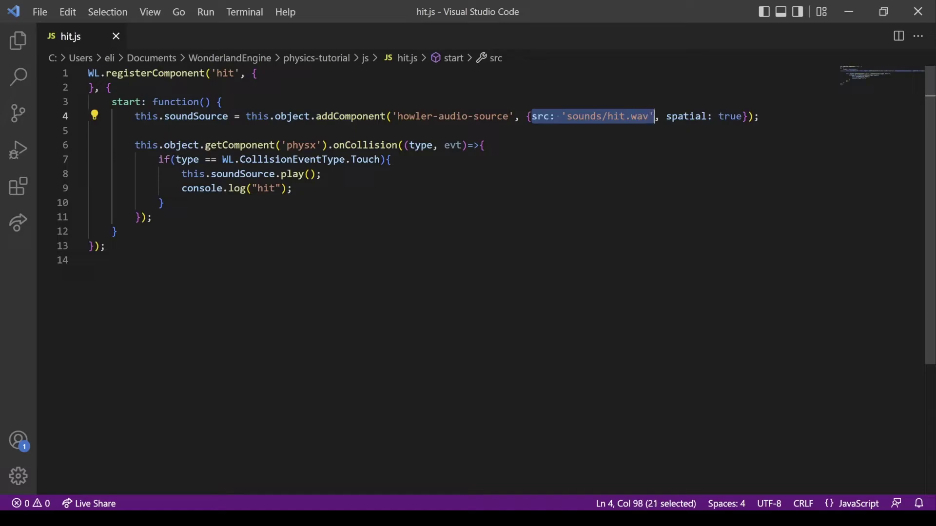
{"action": "left_click", "coordinate": [488, 145]}
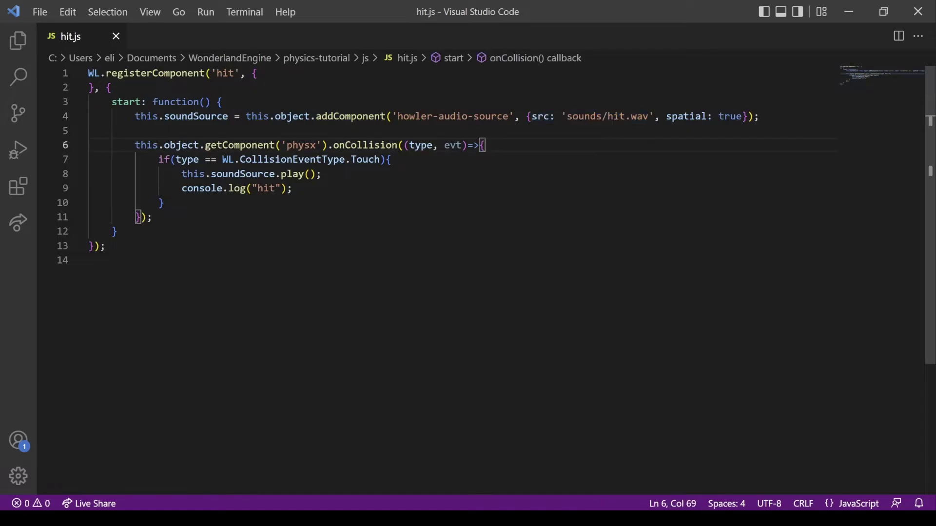
{"action": "left_click_drag", "start_coordinate": [562, 116], "coordinate": [656, 116]}
{"action": "left_click", "coordinate": [656, 130]}
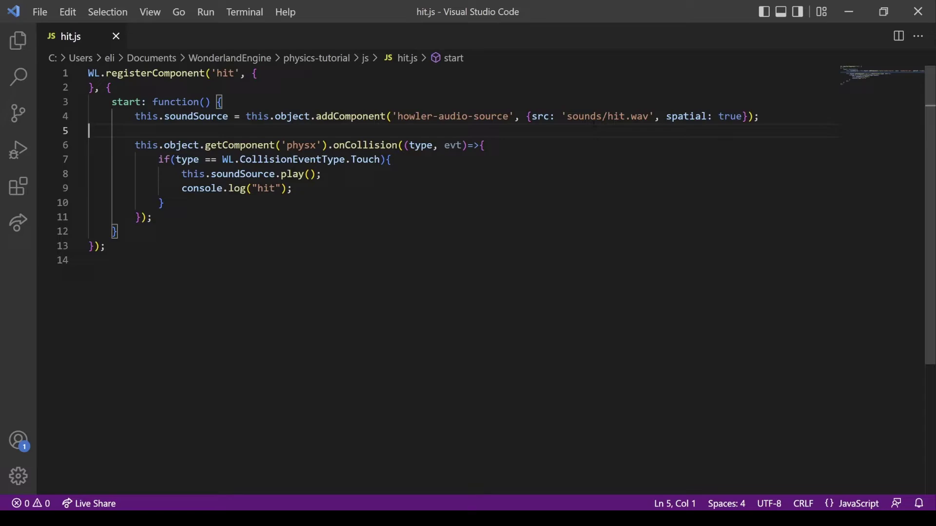
Step: Examine the physx component's onCollision call in hit.js, including the type and evt parameters of its callback
{"action": "left_click_drag", "start_coordinate": [135, 145], "coordinate": [330, 144]}
{"action": "left_click", "coordinate": [333, 145]}
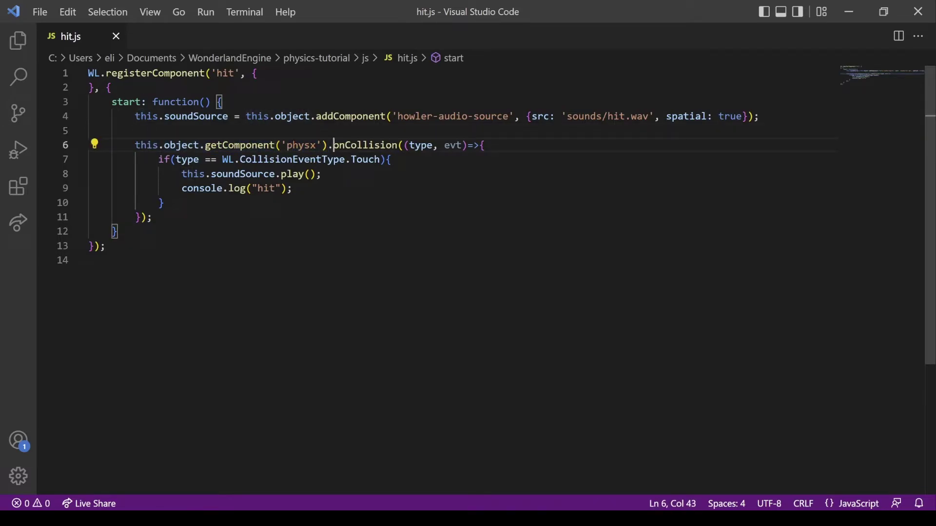
{"action": "double_click", "coordinate": [241, 145]}
{"action": "double_click", "coordinate": [306, 144]}
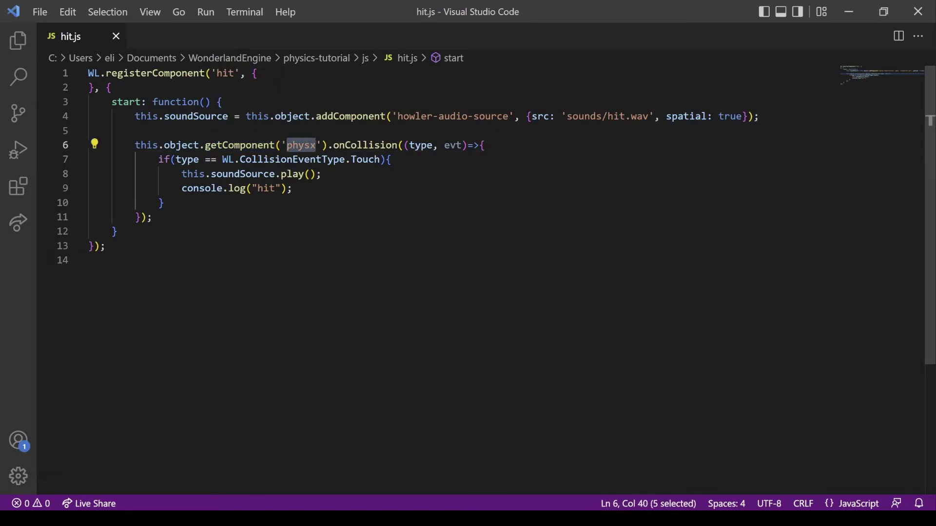
{"action": "left_click", "coordinate": [393, 160]}
{"action": "left_click_drag", "start_coordinate": [329, 144], "coordinate": [405, 145]}
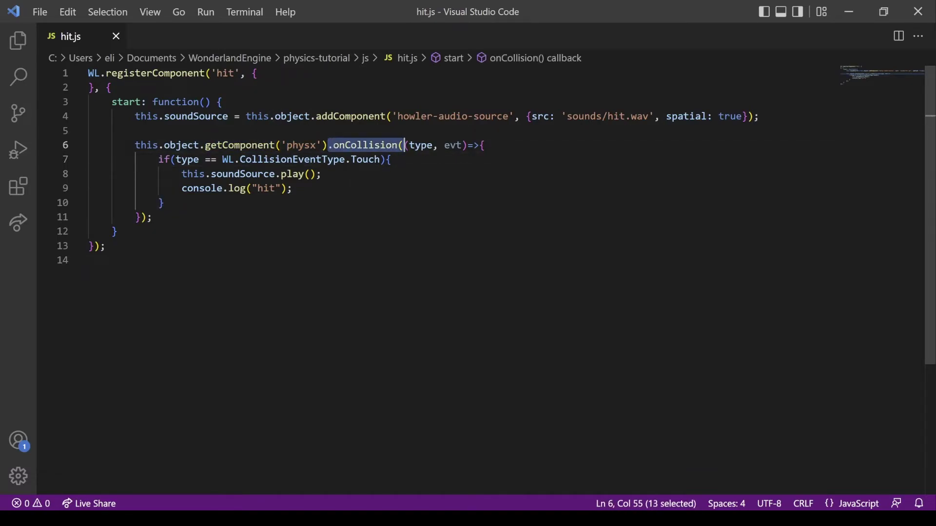
{"action": "left_click", "coordinate": [393, 160]}
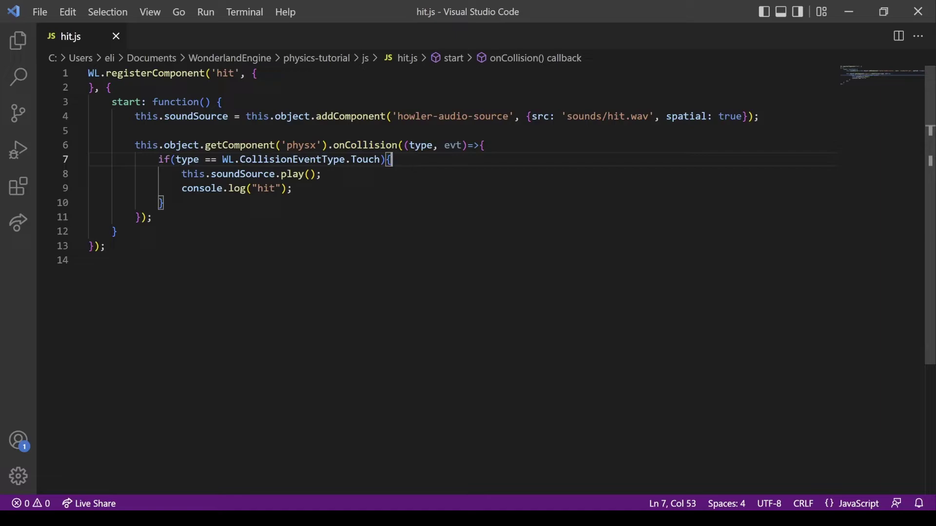
{"action": "left_click", "coordinate": [405, 144]}
{"action": "left_click_drag", "start_coordinate": [405, 145], "coordinate": [468, 145]}
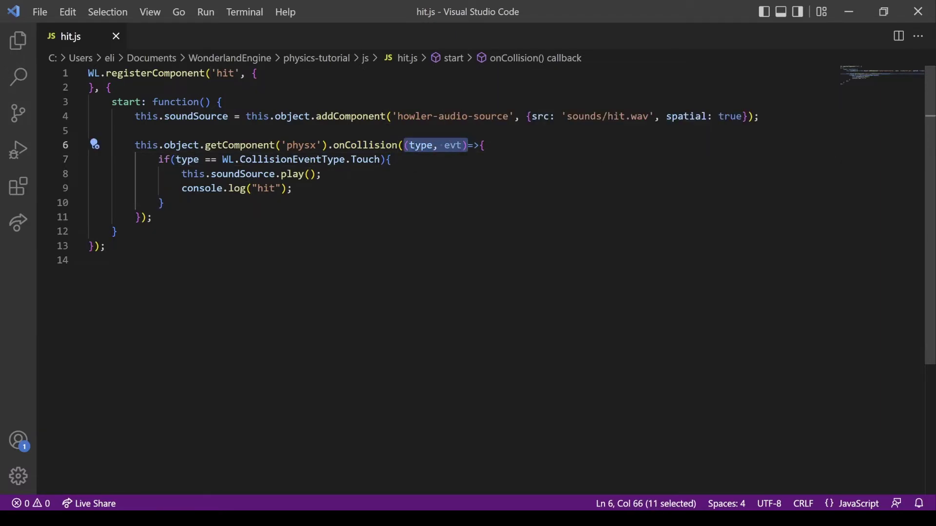
{"action": "left_click", "coordinate": [422, 145]}
{"action": "mouse_move", "coordinate": [454, 144]}
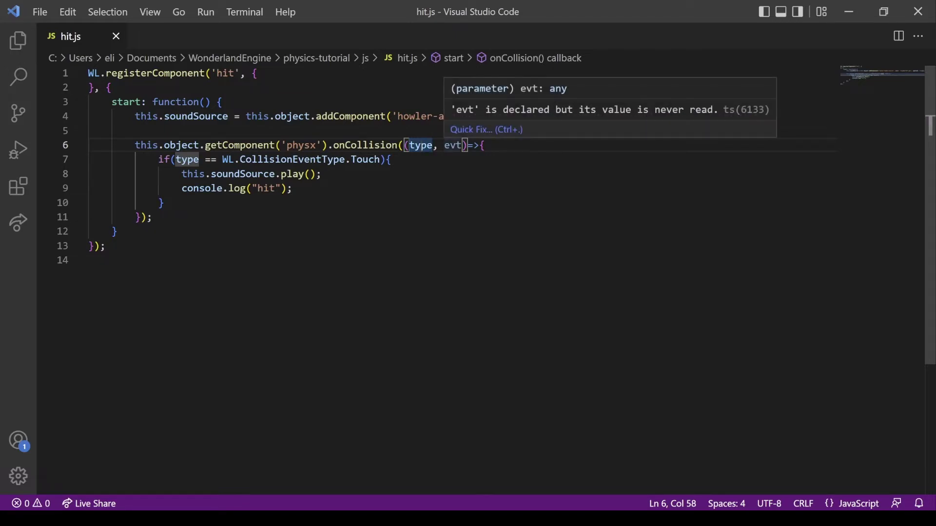
{"action": "left_click", "coordinate": [482, 173]}
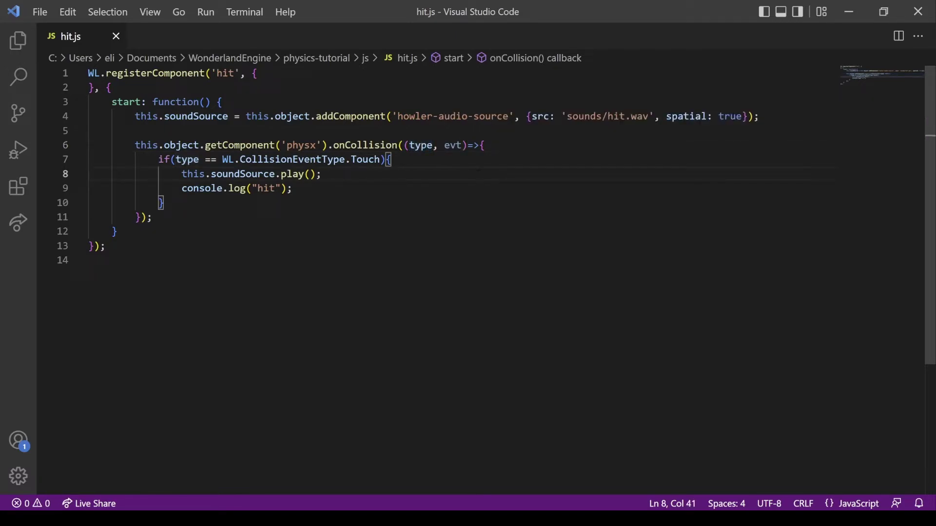
{"action": "double_click", "coordinate": [421, 145]}
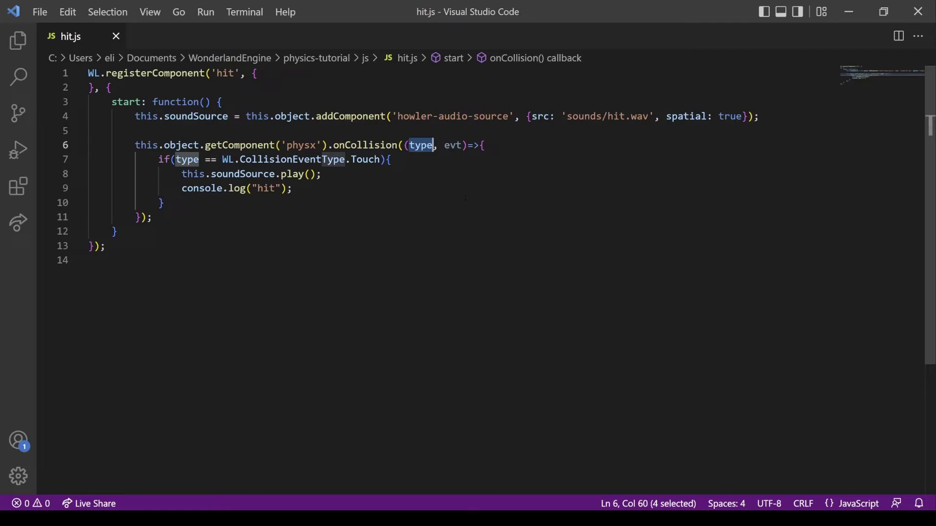
{"action": "double_click", "coordinate": [453, 145]}
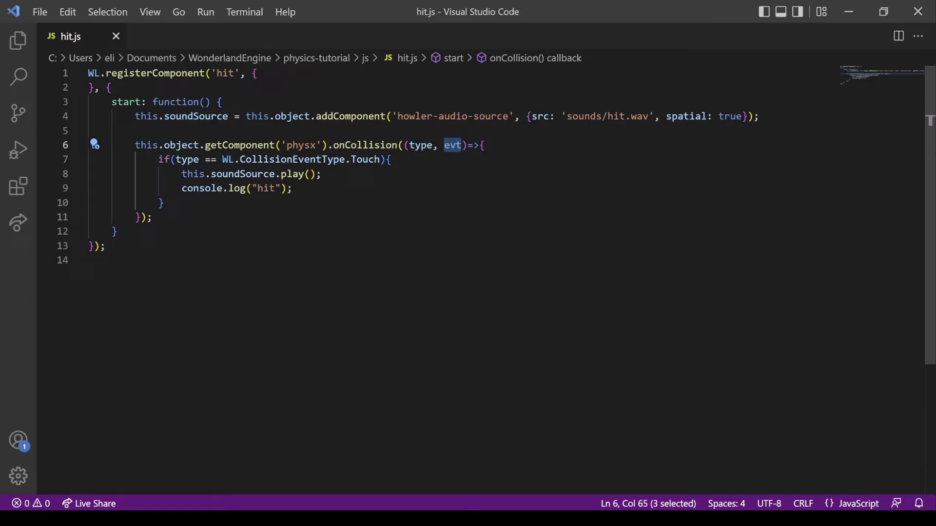
Step: Examine the CollisionEventType.Touch condition in hit.js and the soundSource.play() call inside it
{"action": "left_click_drag", "start_coordinate": [158, 159], "coordinate": [181, 160]}
{"action": "left_click", "coordinate": [199, 160]}
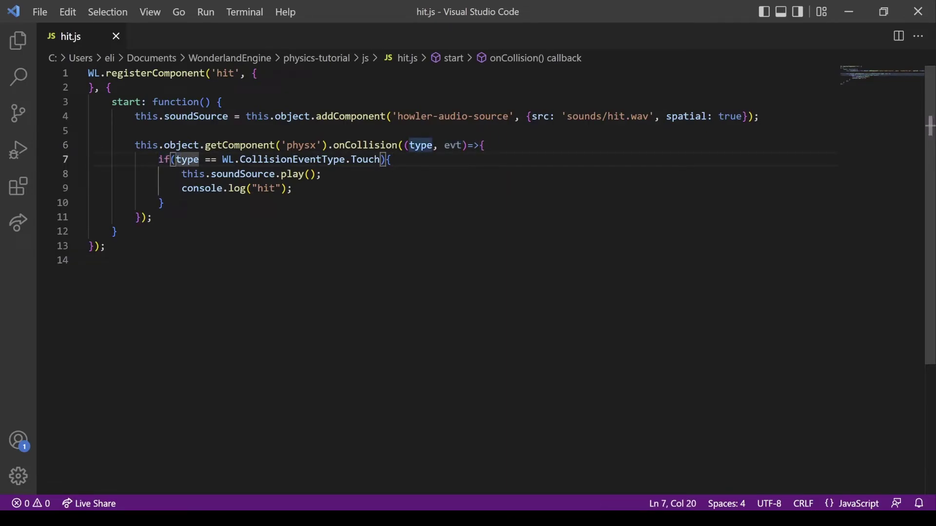
{"action": "double_click", "coordinate": [195, 159]}
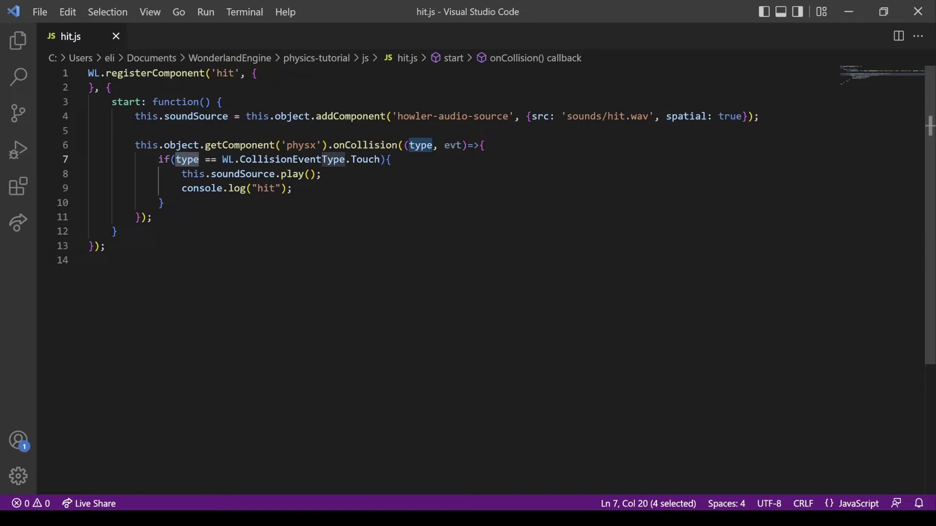
{"action": "double_click", "coordinate": [188, 160]}
{"action": "left_click_drag", "start_coordinate": [205, 144], "coordinate": [329, 145]}
{"action": "left_click", "coordinate": [224, 174]}
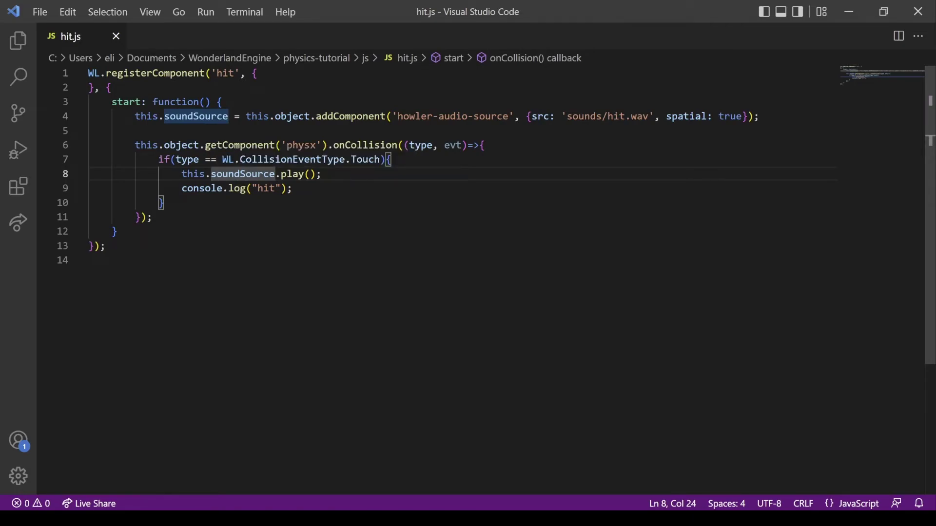
{"action": "left_click_drag", "start_coordinate": [158, 159], "coordinate": [394, 159]}
{"action": "left_click", "coordinate": [170, 174]}
{"action": "left_click_drag", "start_coordinate": [181, 174], "coordinate": [328, 176]}
{"action": "left_click", "coordinate": [328, 175]}
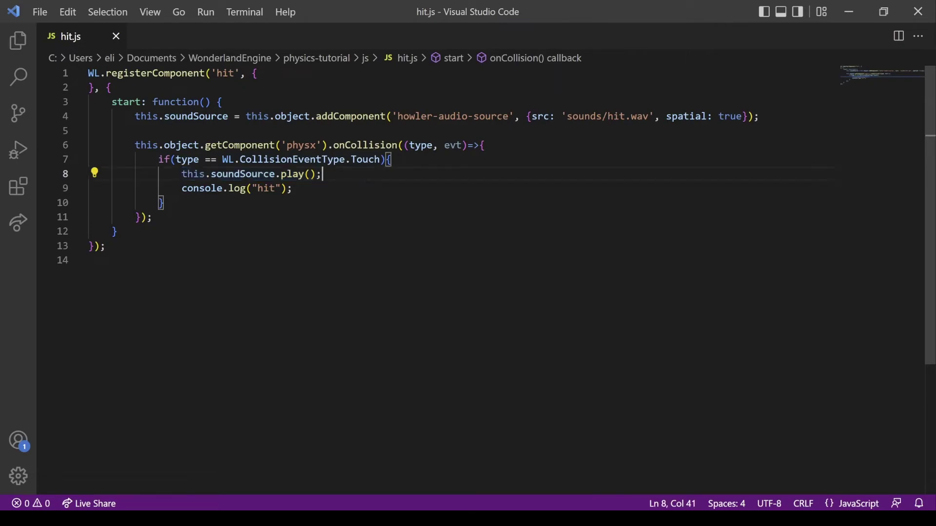
Step: Examine the console.log("hit") line inside the collision callback in hit.js
{"action": "left_click_drag", "start_coordinate": [182, 189], "coordinate": [294, 189]}
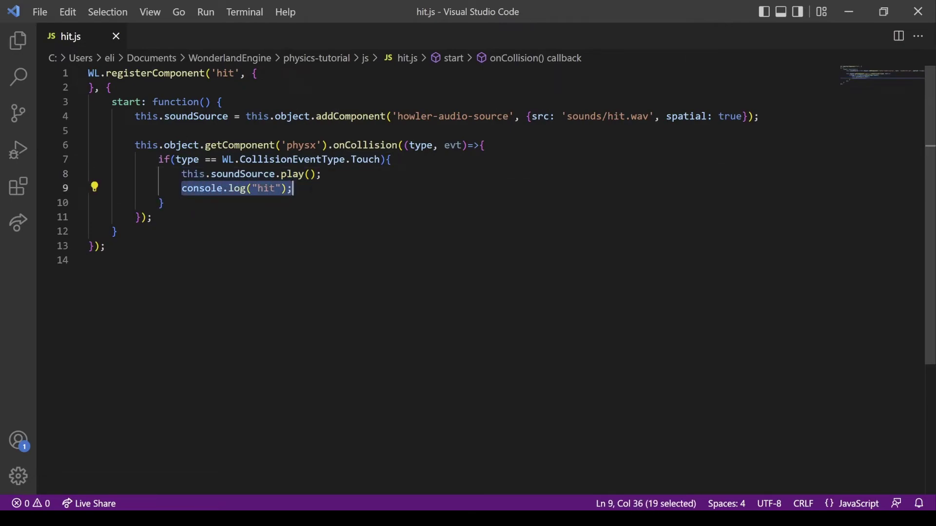
{"action": "left_click", "coordinate": [199, 189]}
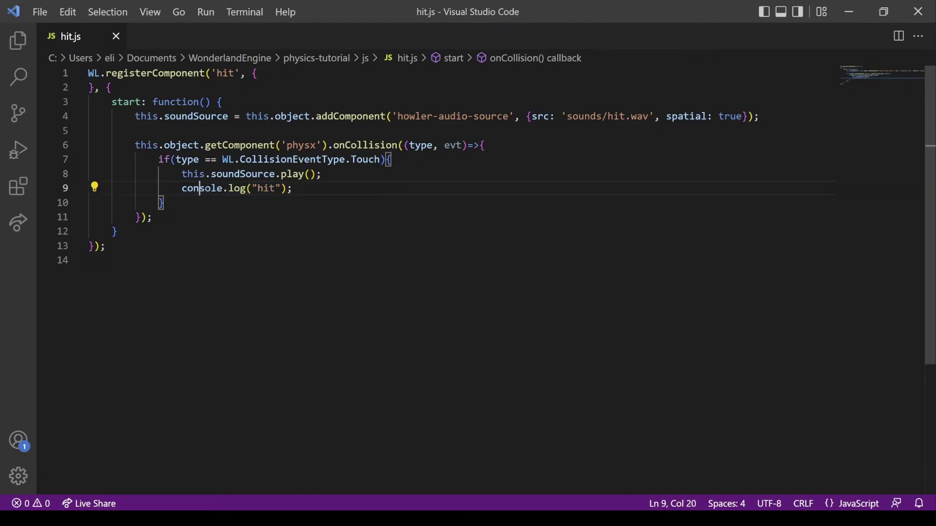
{"action": "left_click", "coordinate": [235, 189]}
{"action": "left_click", "coordinate": [335, 188]}
{"action": "key", "text": "Home"}
{"action": "key", "text": "shift+End"}
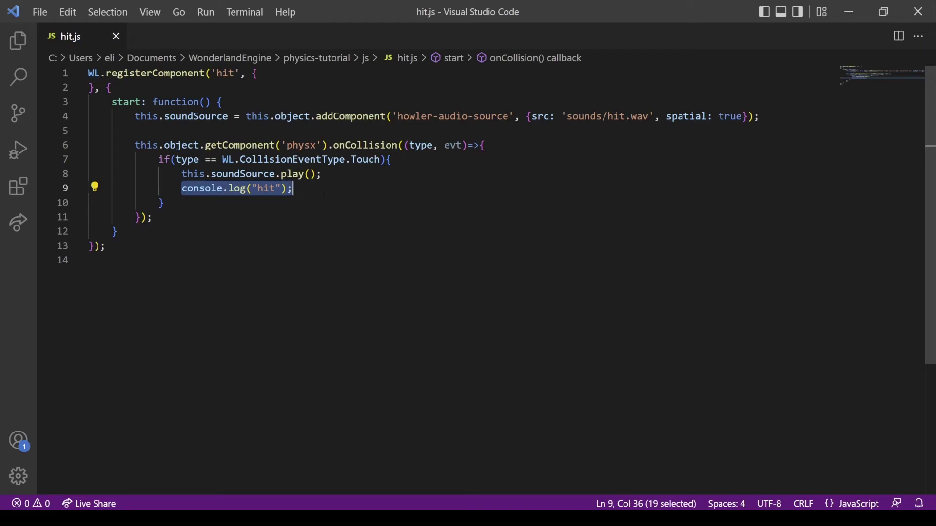
{"action": "left_click", "coordinate": [380, 180]}
{"action": "key", "text": "Down"}
{"action": "key", "text": "Home"}
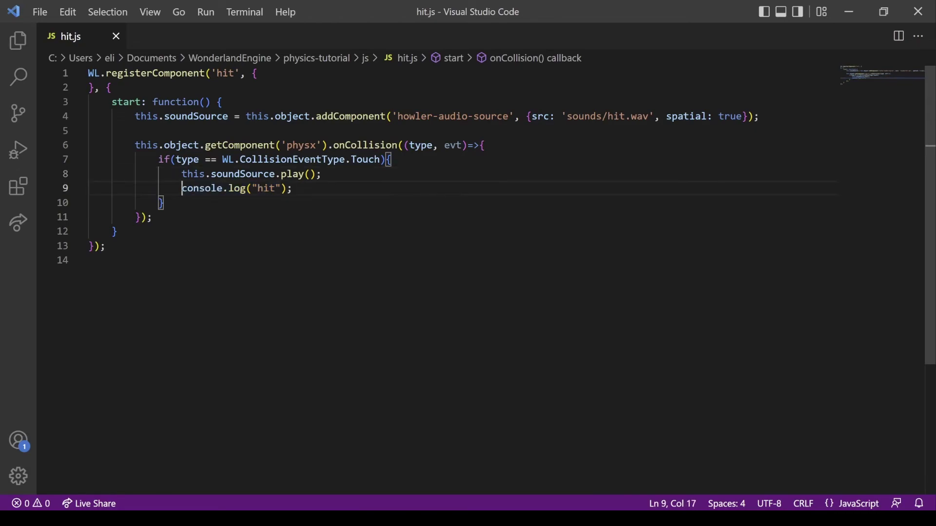
{"action": "key", "text": "shift+End"}
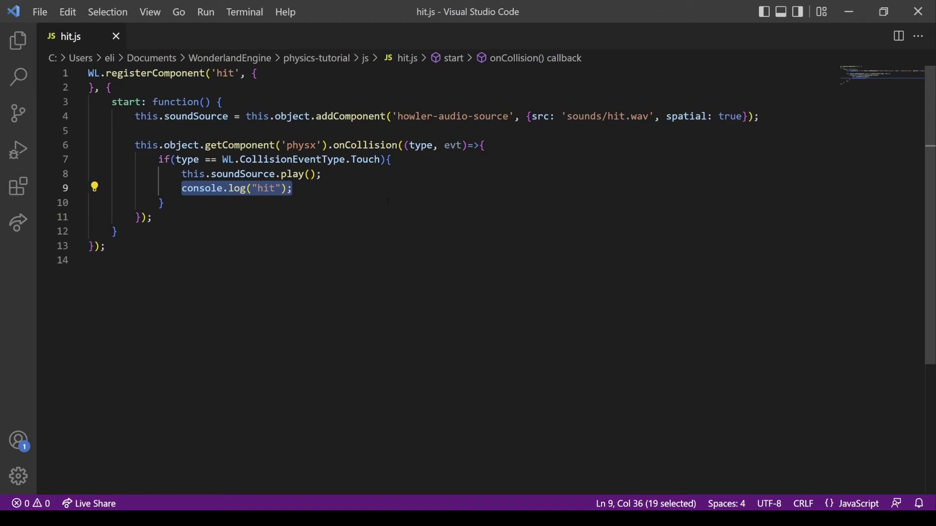
{"action": "left_click", "coordinate": [315, 190]}
{"action": "key", "text": "shift+Up"}
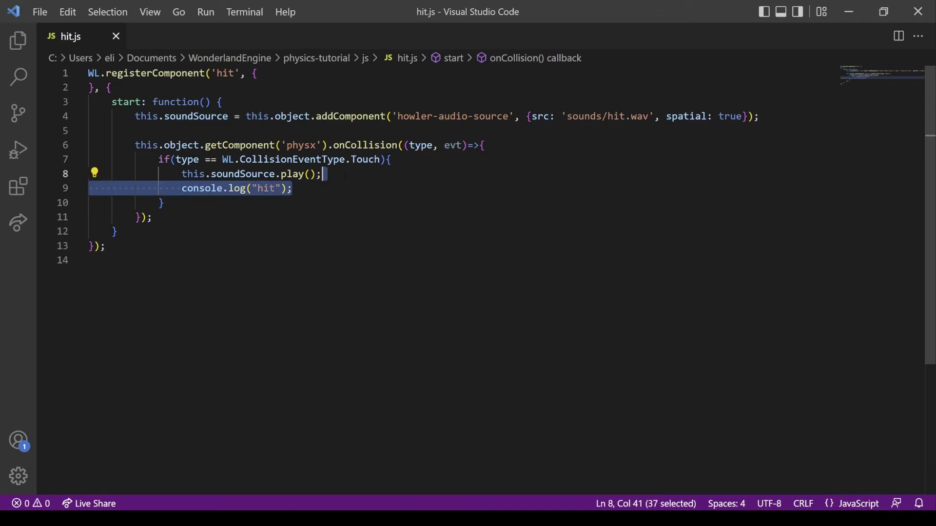
{"action": "key", "text": "shift+Down"}
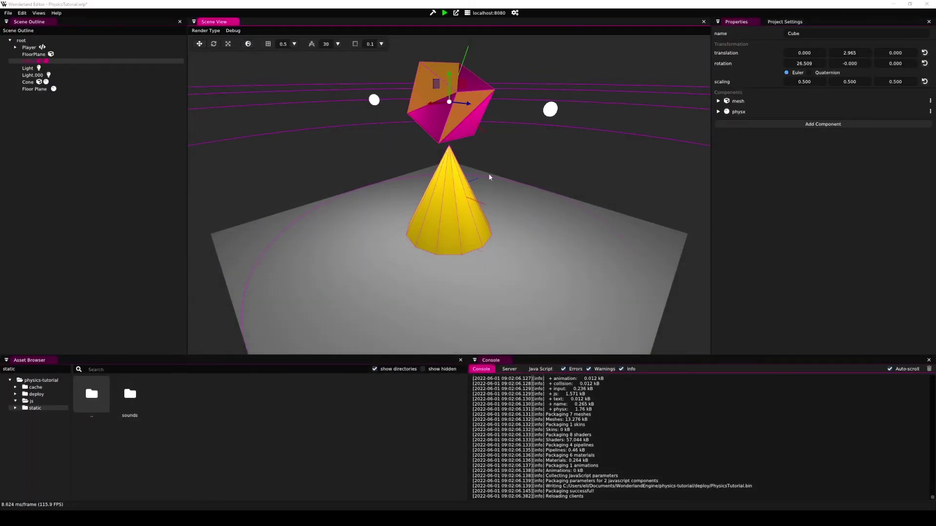
Step: Add the hit JavaScript component to the Cube and package the project to run it
{"action": "left_click", "coordinate": [808, 125]}
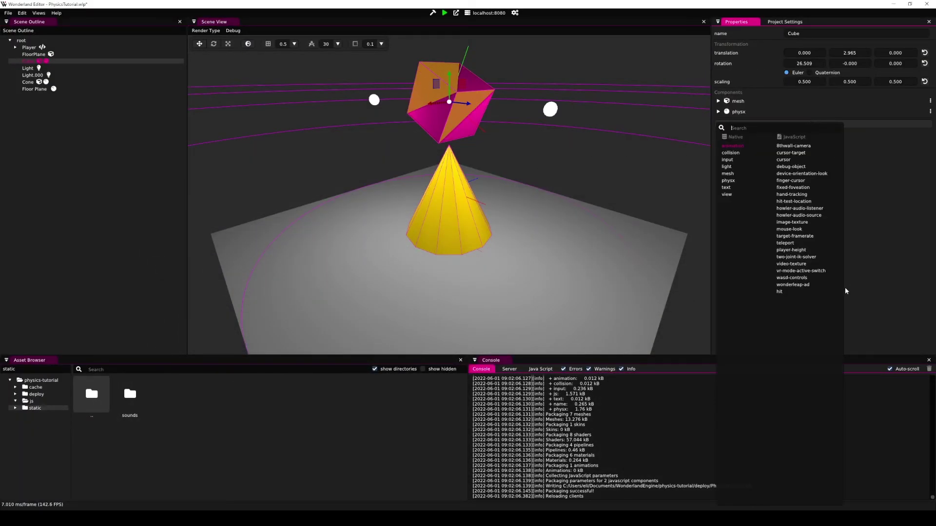
{"action": "left_click", "coordinate": [783, 291]}
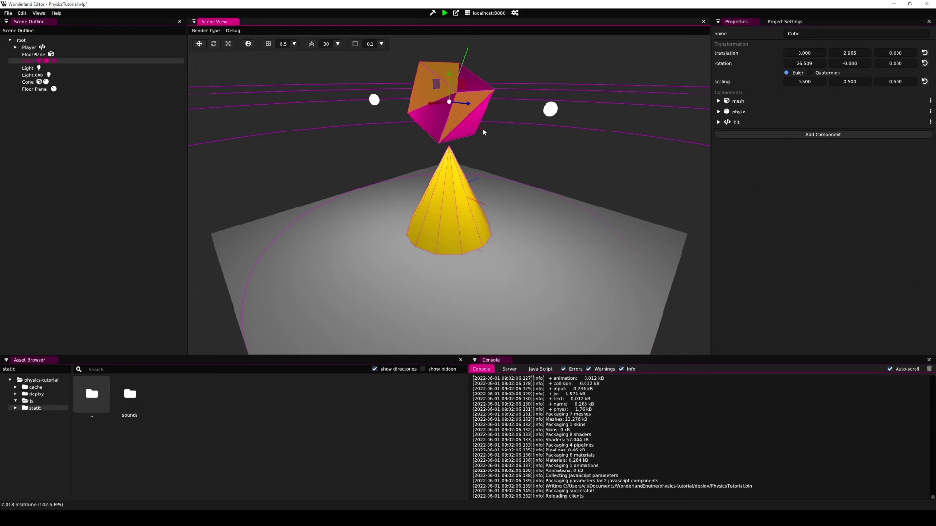
{"action": "left_click", "coordinate": [445, 13]}
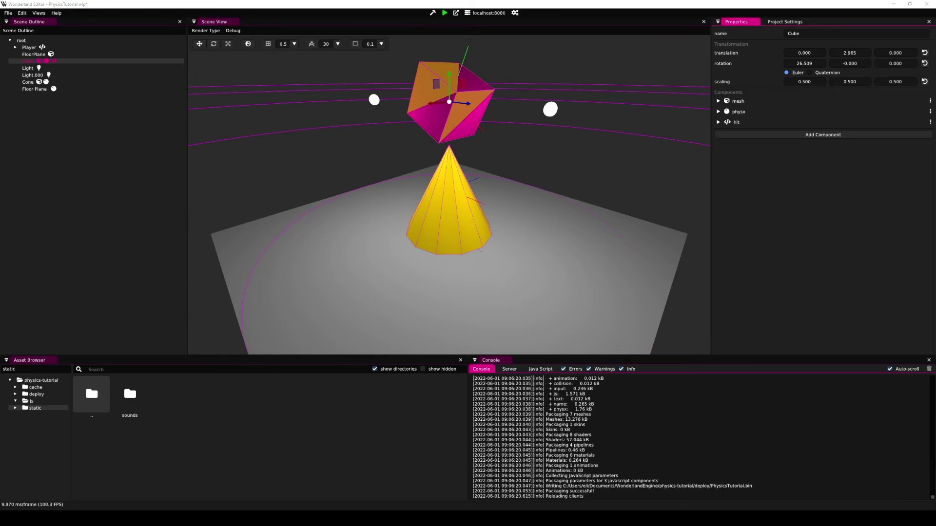
Step: Bring the browser running the project into view, maximize it with the developer console open, and expand the AudioContext warning to read it
{"action": "left_click_drag", "start_coordinate": [934, 198], "coordinate": [431, 54]}
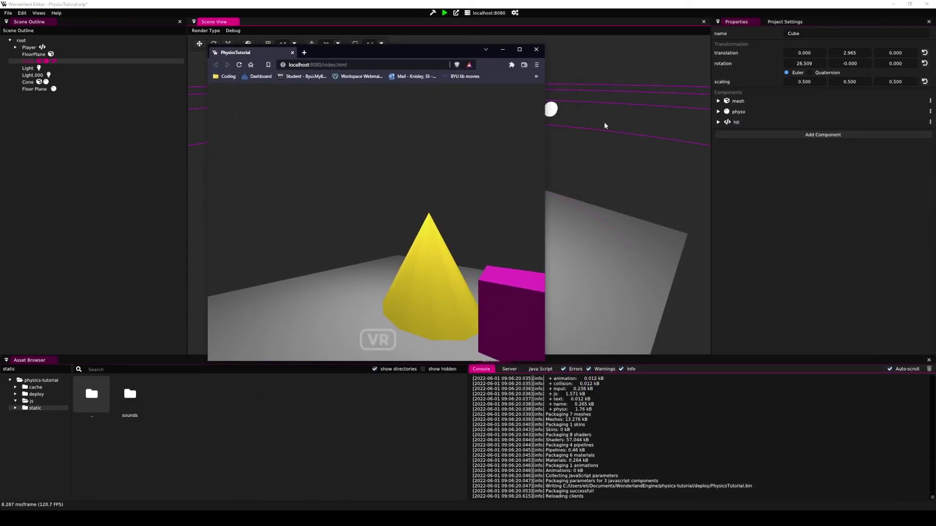
{"action": "key", "text": "F12"}
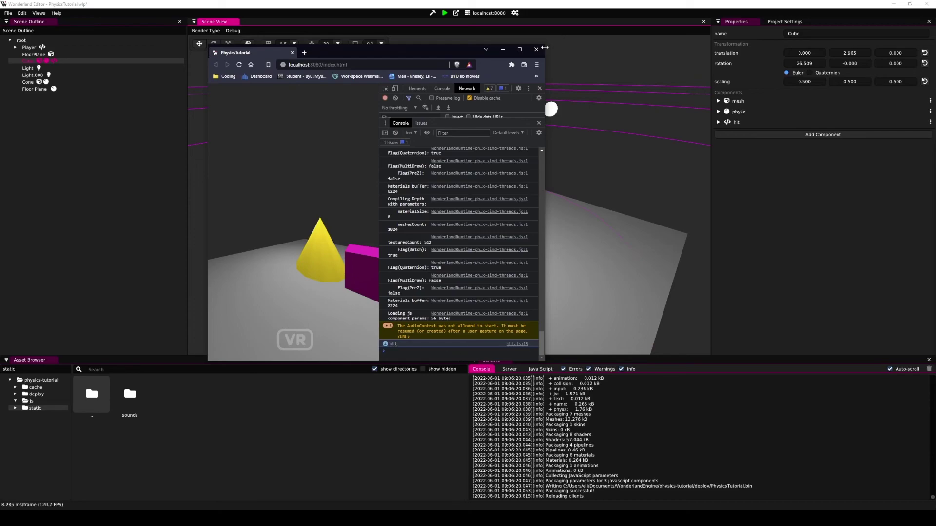
{"action": "left_click", "coordinate": [520, 49]}
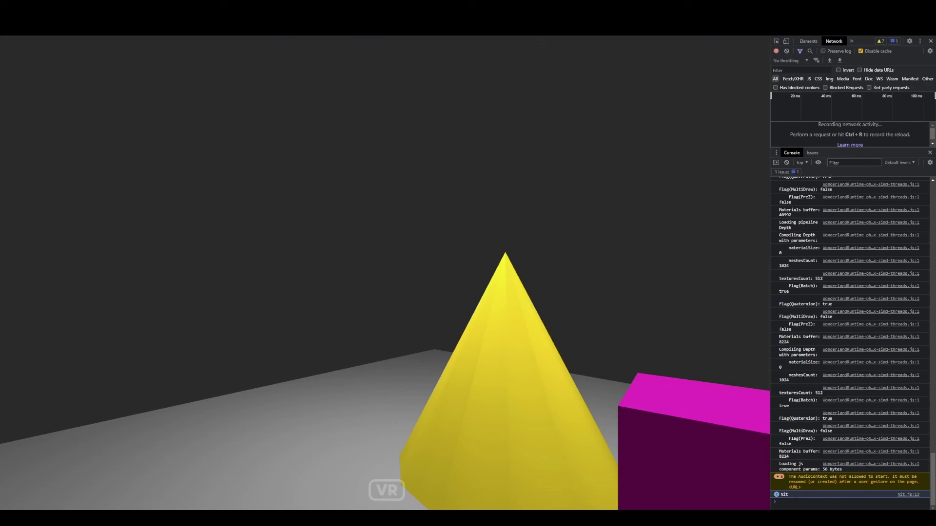
{"action": "left_click_drag", "start_coordinate": [791, 479], "coordinate": [826, 487]}
{"action": "left_click", "coordinate": [826, 488]}
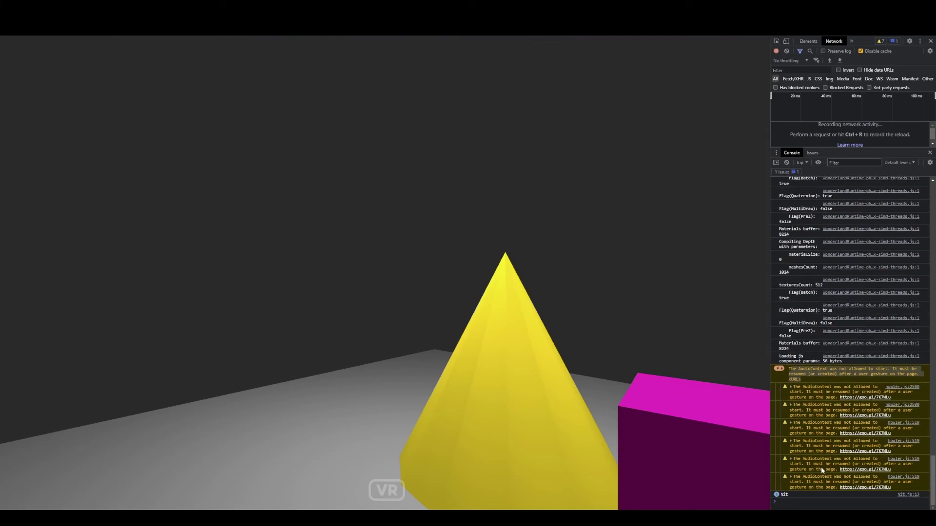
Step: Close the developer tools and reload the page to replay the cube's fall onto the cone
{"action": "left_click", "coordinate": [931, 41]}
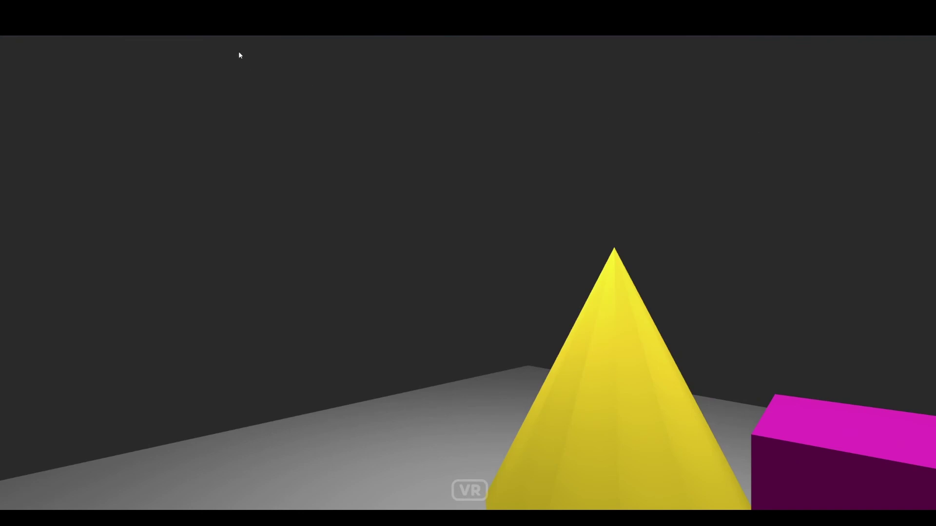
{"action": "key", "text": "F5"}
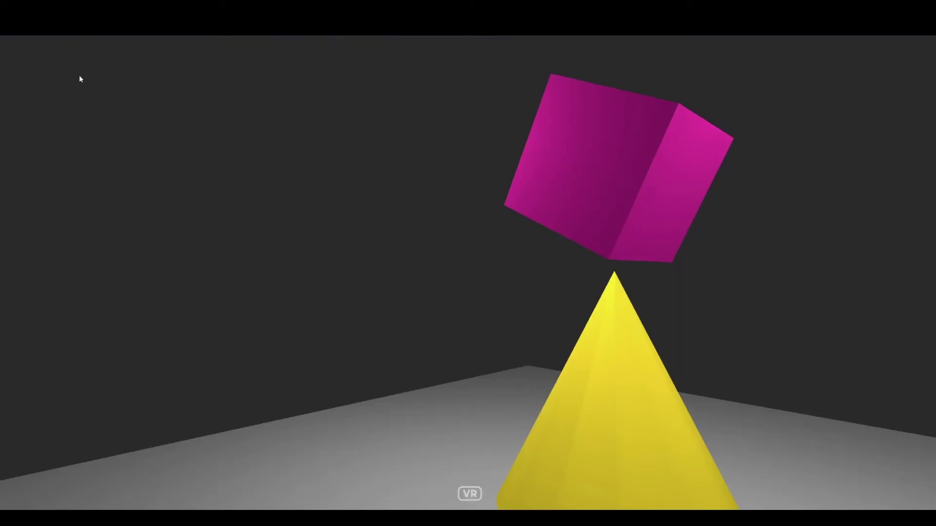